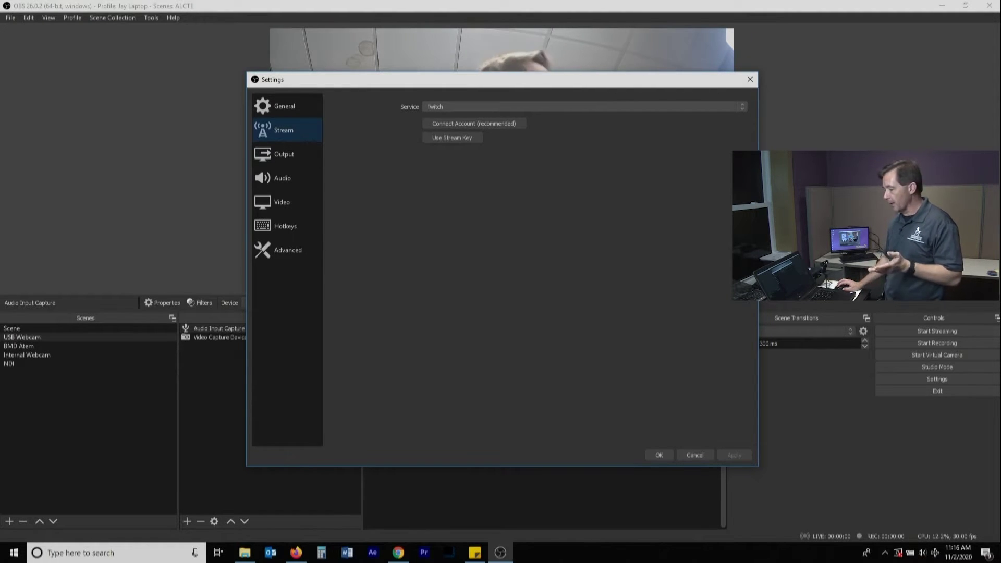
Step: Set the streaming service to YouTube / YouTube Gaming, and switch it to Facebook Live
left_click(584, 107)
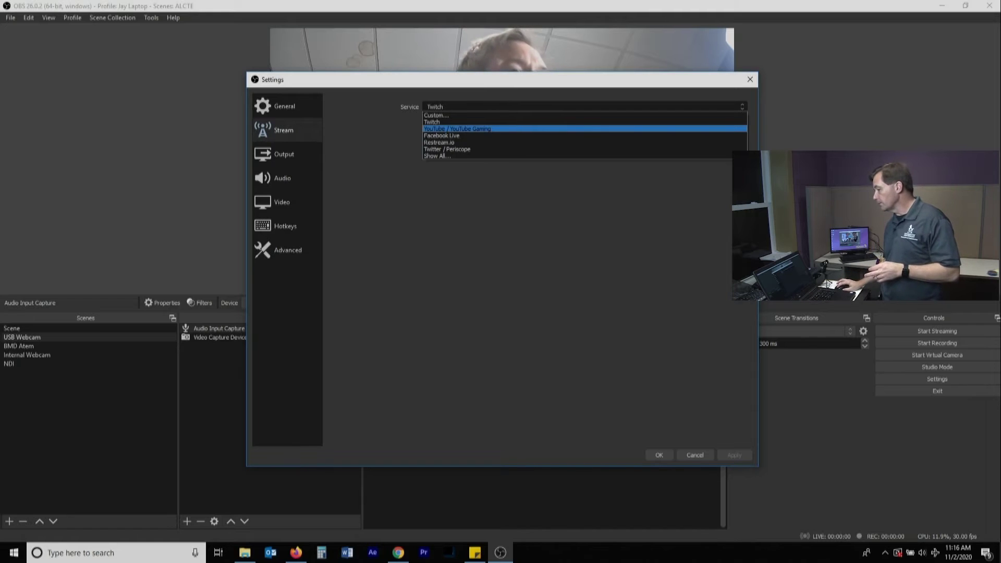
key("Return")
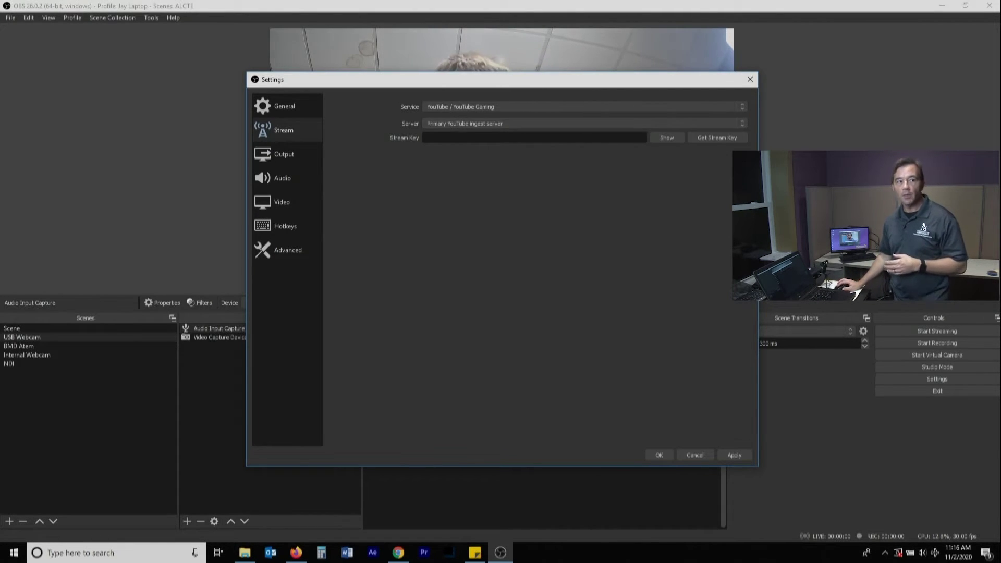
left_click(585, 107)
key("Down")
key("Down")
key("Return")
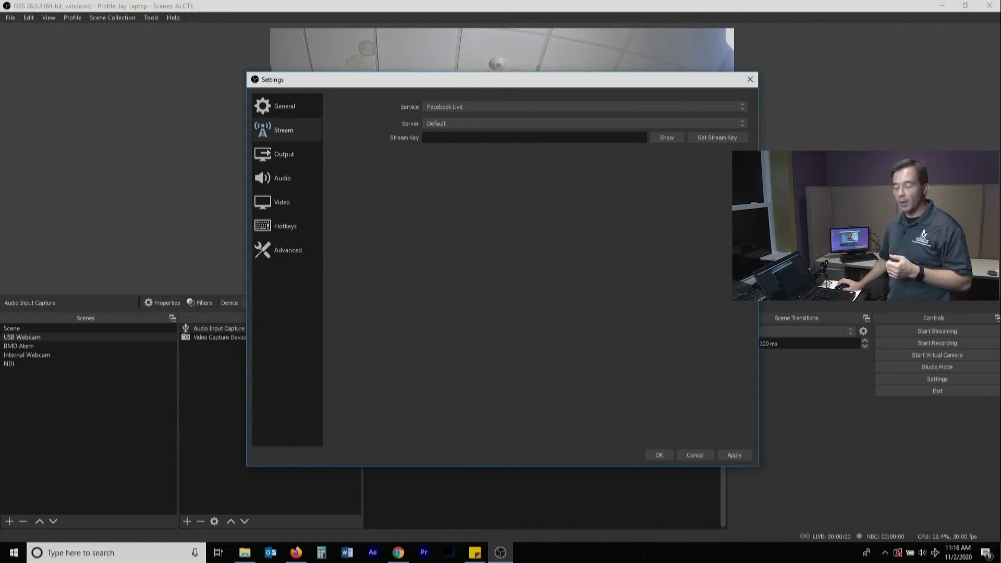
Step: Change the streaming service from Facebook Live to YouTube / YouTube Gaming and back to Facebook Live
left_click(584, 106)
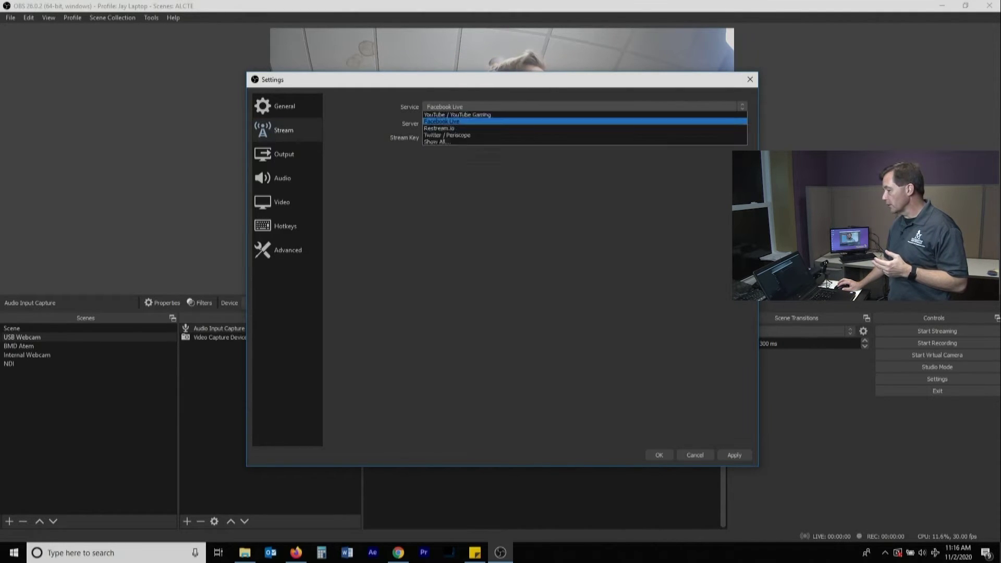
key("Down")
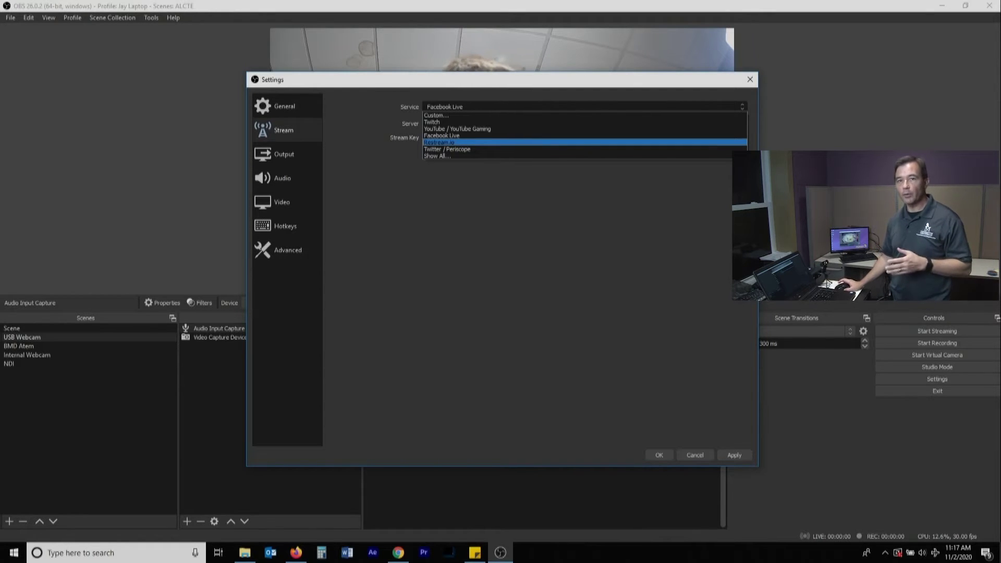
key("Up")
key("Up")
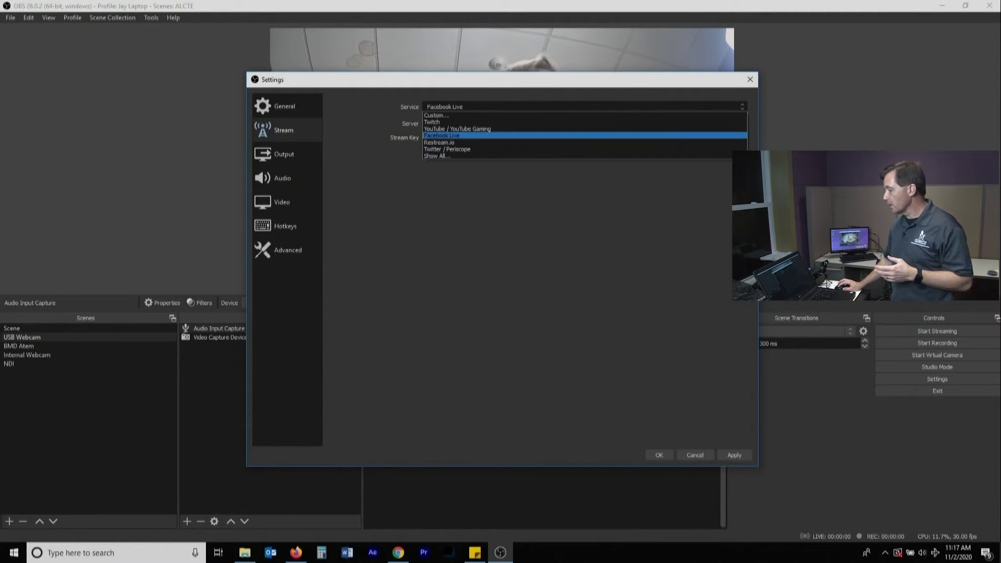
key("Return")
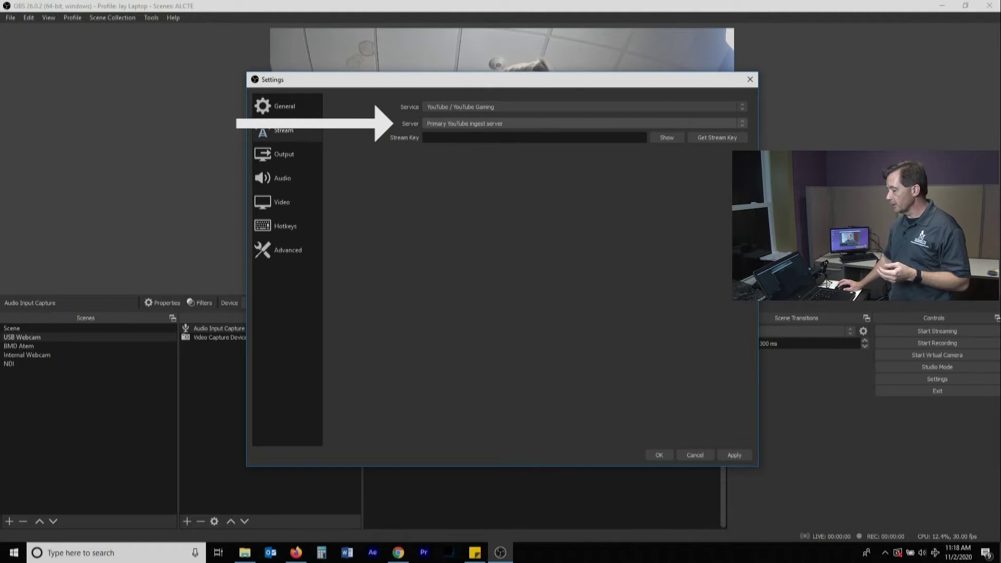
key("alt+Down")
key("Down")
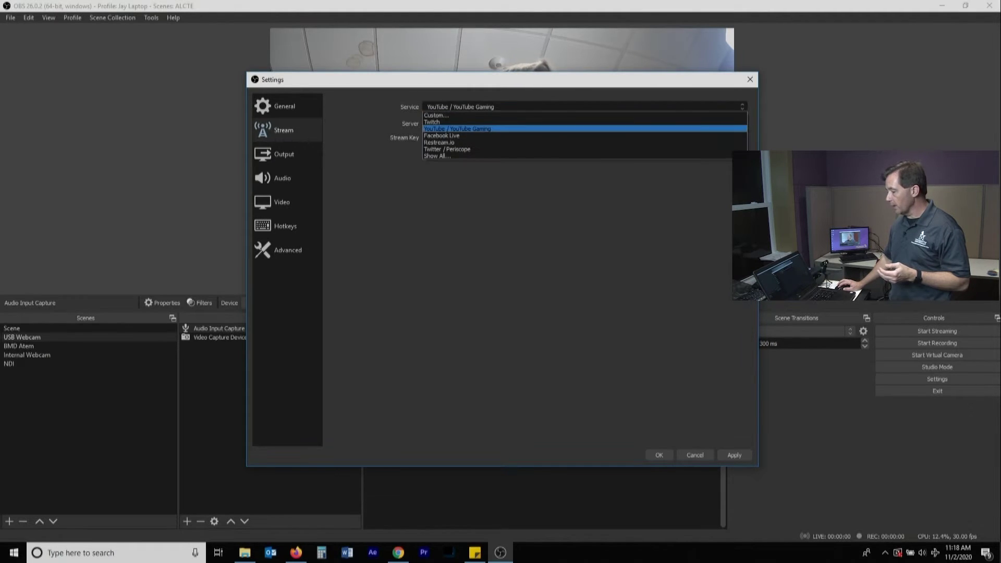
key("Return")
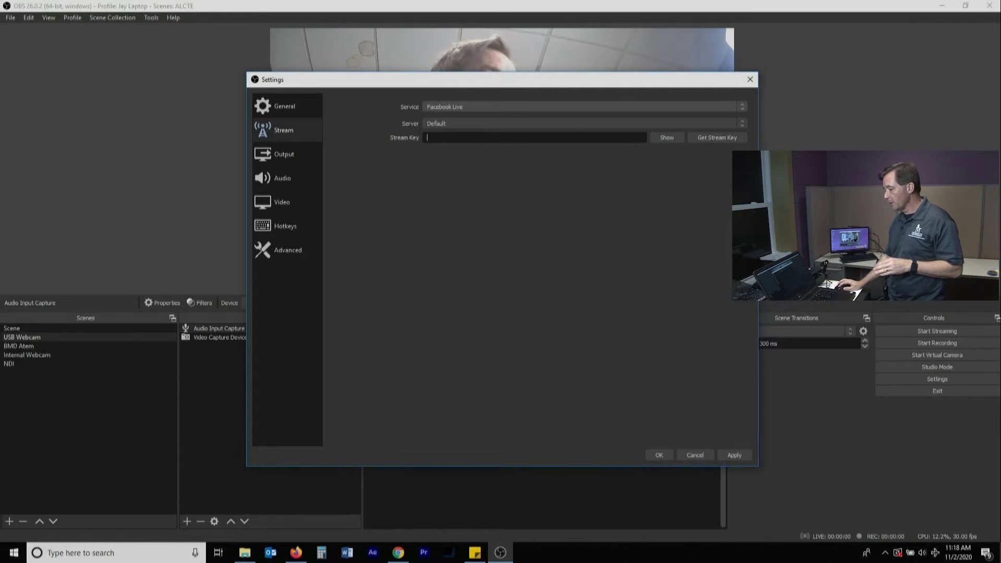
Step: Set the streaming service to YouTube / YouTube Gaming
left_click(522, 107)
key("Down")
key("Return")
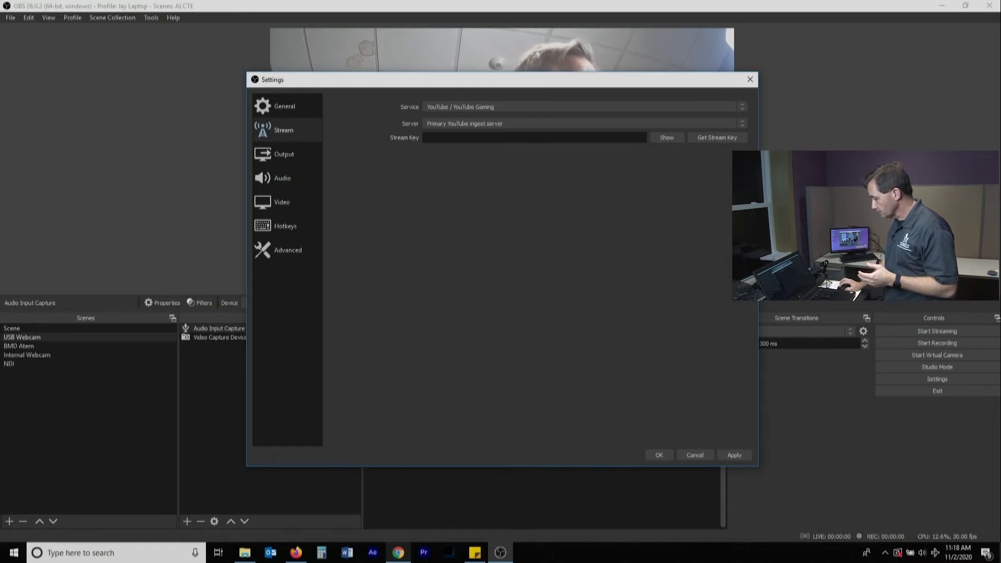
Step: Switch to Chrome, open YouTube from the Google apps in a new tab, and choose to go live
mouse_move(397, 553)
left_click(398, 552)
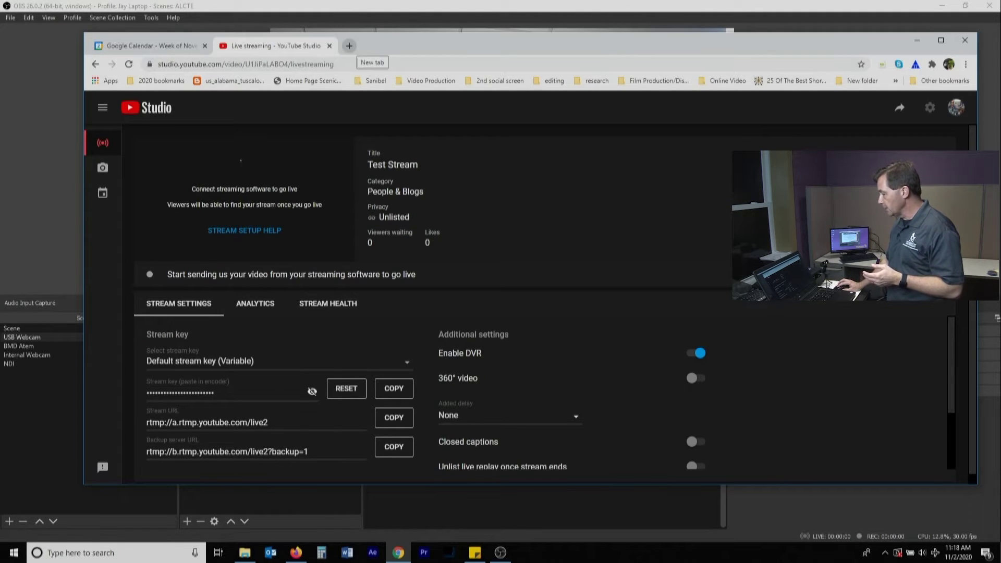
left_click(349, 46)
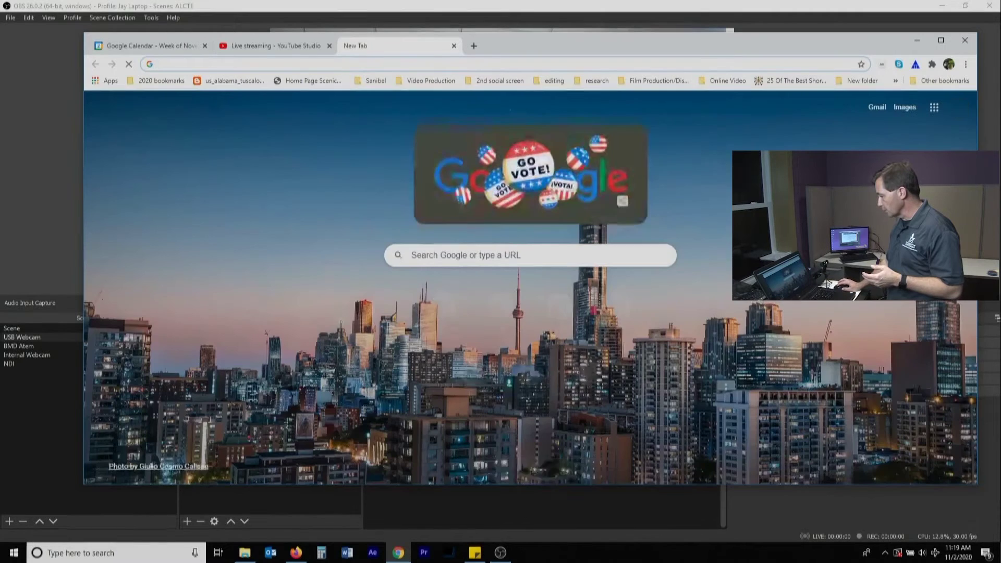
left_click(934, 107)
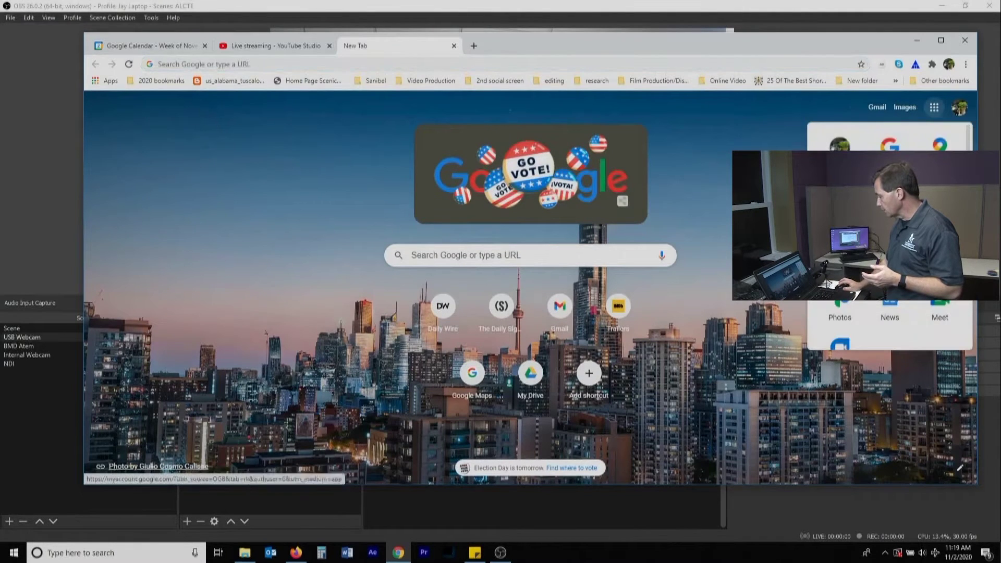
left_click(840, 199)
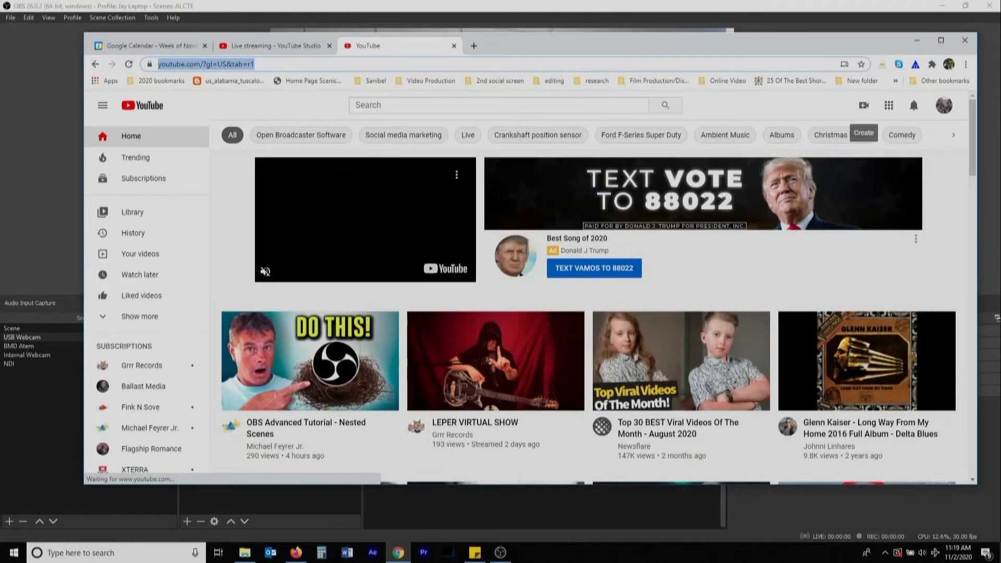
left_click(863, 106)
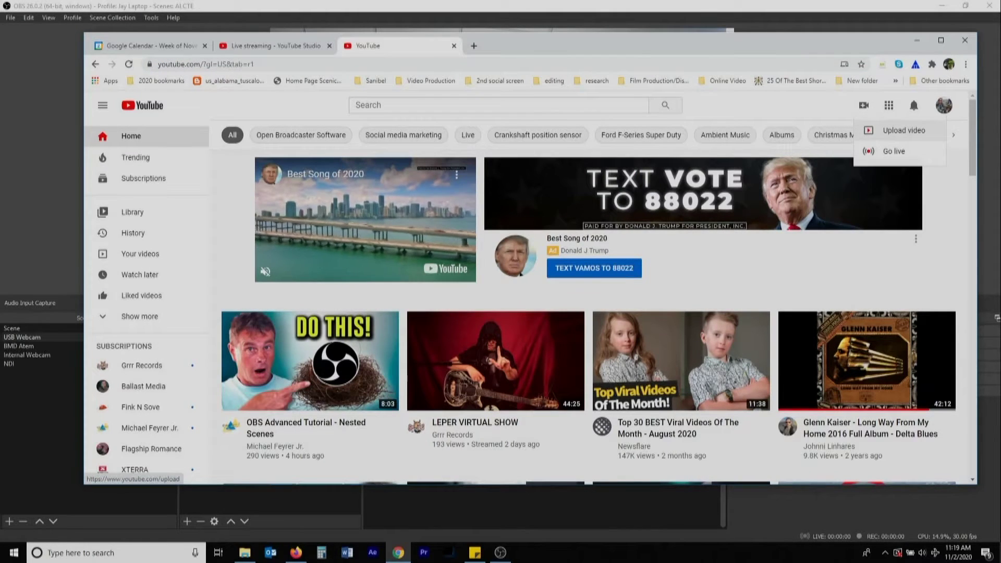
left_click(894, 151)
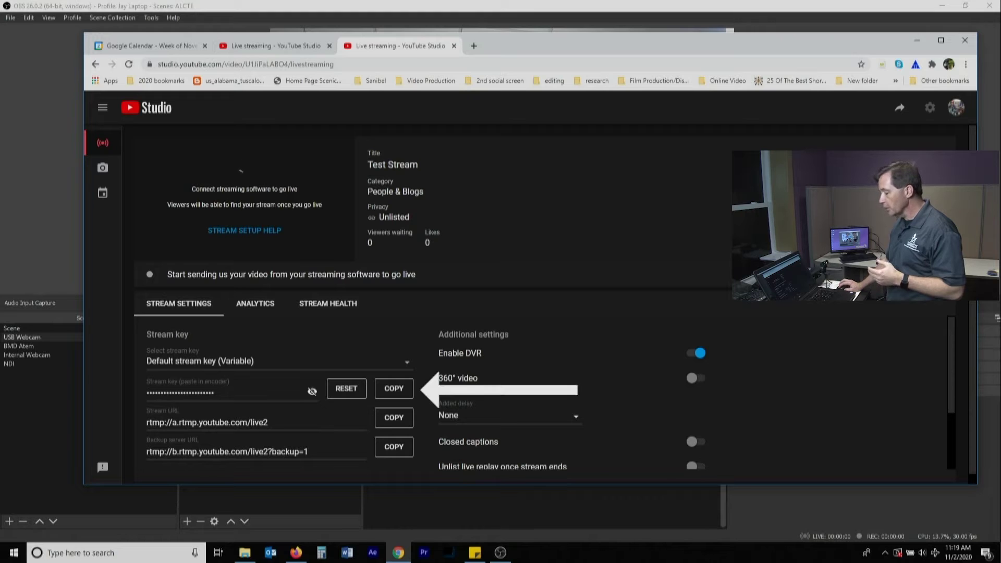
Step: Reveal and hide the default stream key in YouTube Studio, and copy it to the clipboard
left_click(393, 388)
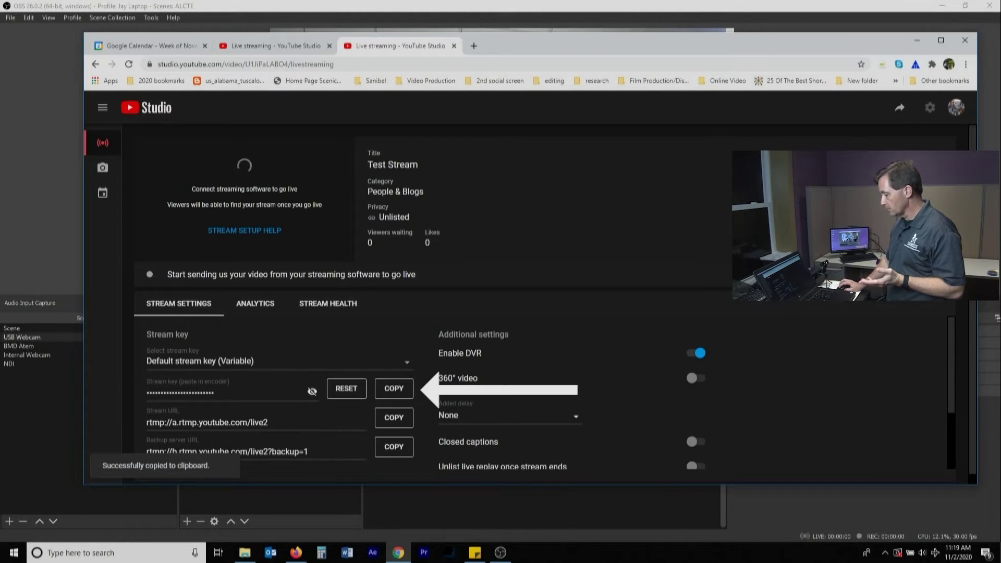
left_click(312, 391)
left_click(312, 391)
left_click(312, 391)
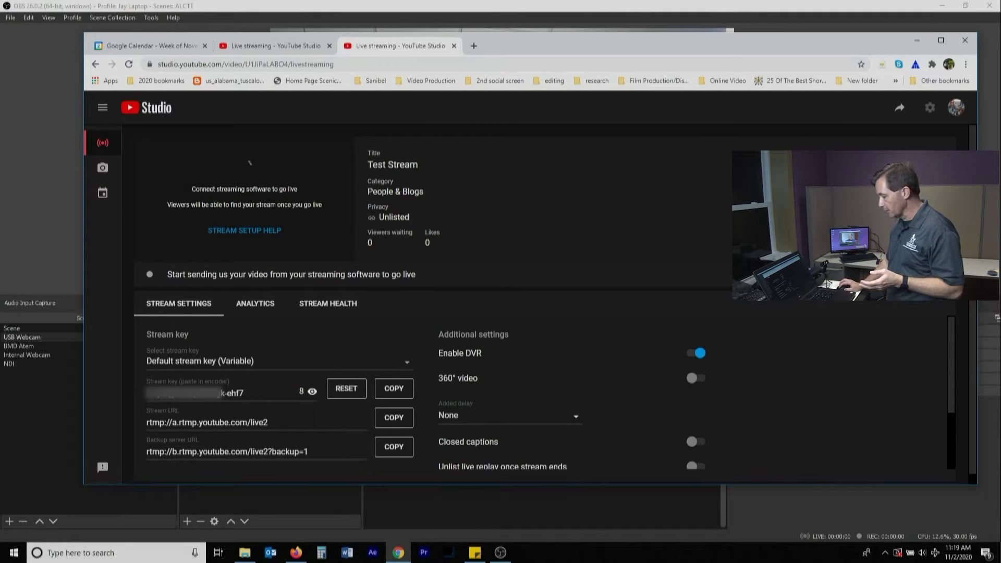
left_click(394, 389)
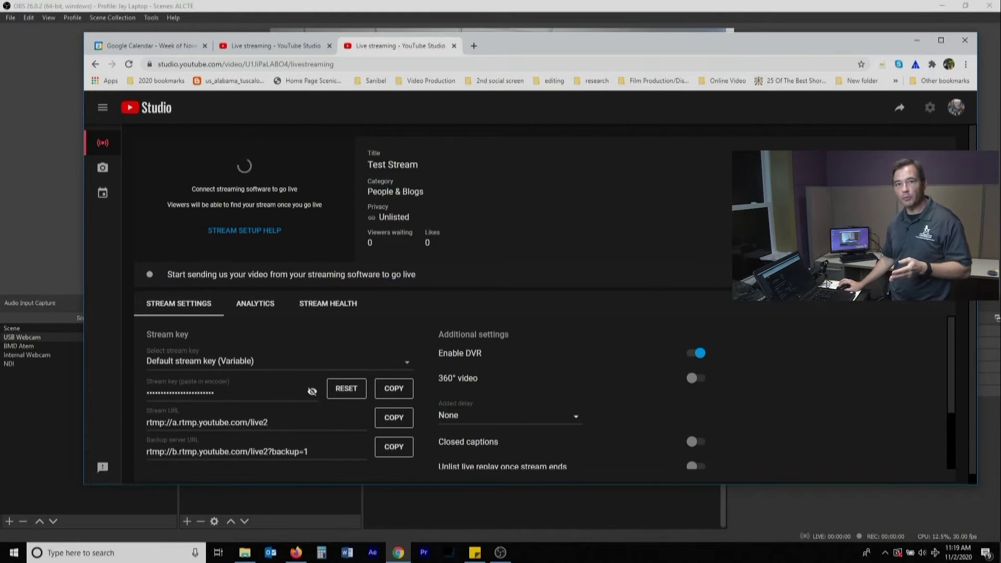
left_click(393, 388)
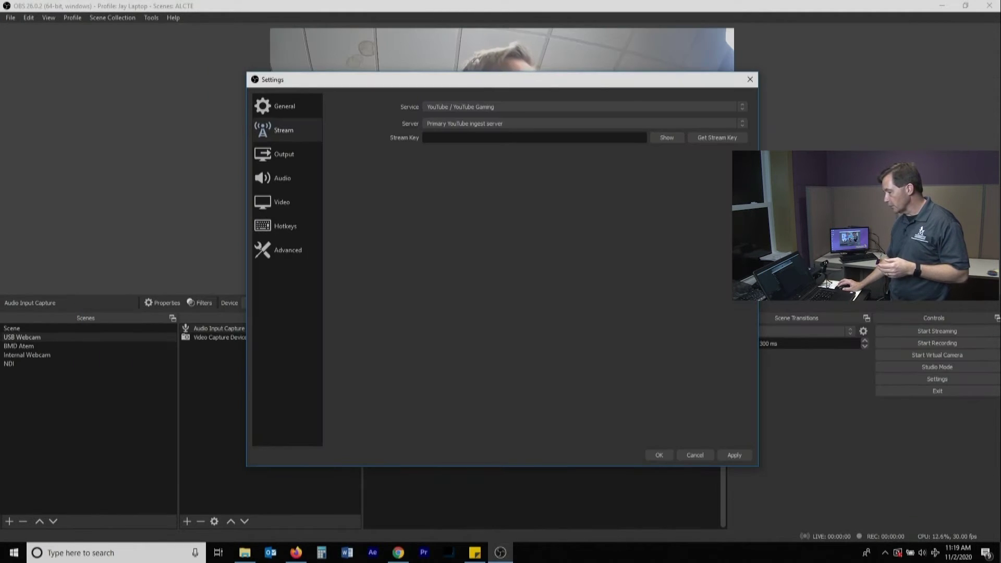
Step: In the OBS stream settings, paste the copied YouTube stream key into the Stream Key field and apply the change
right_click(577, 138)
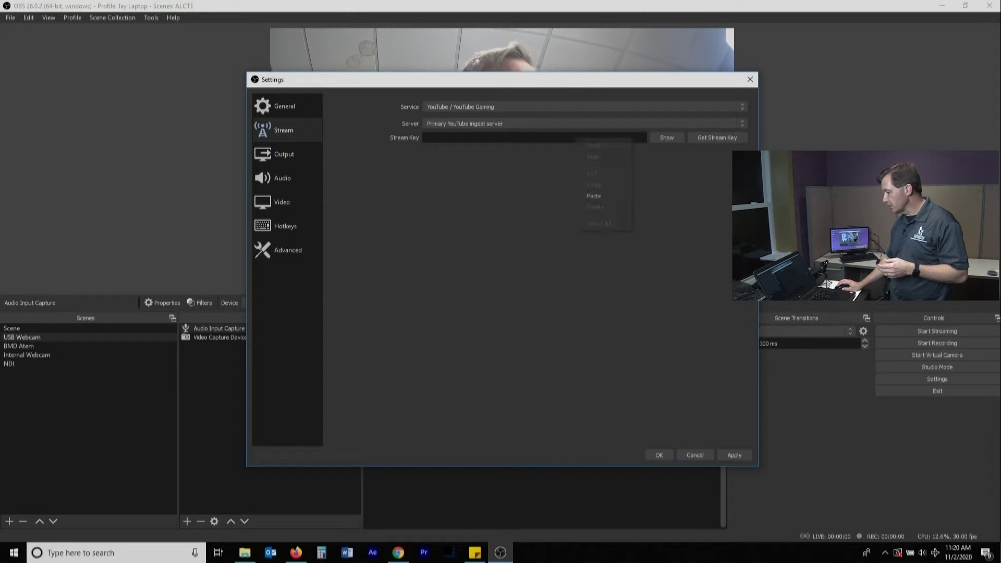
left_click(593, 195)
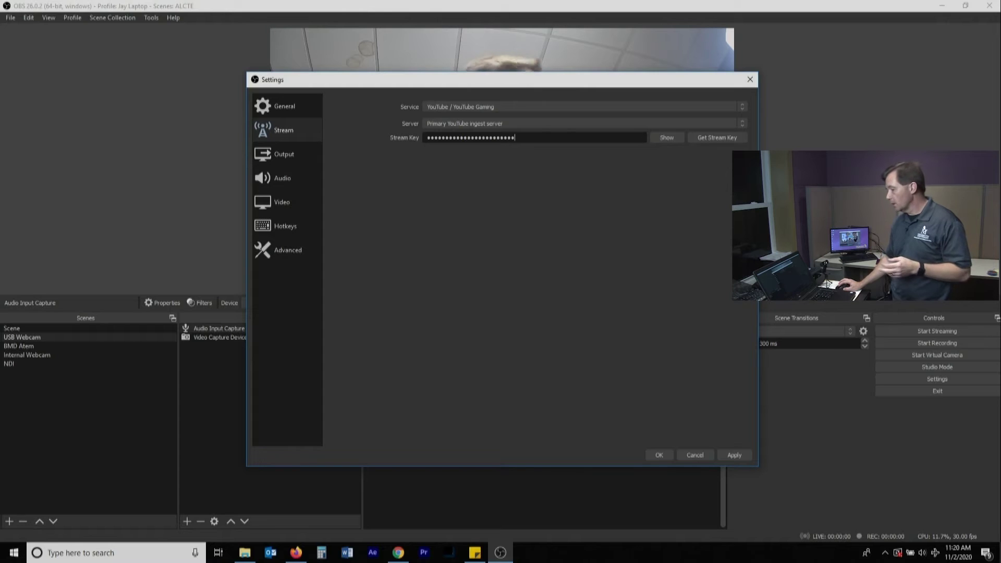
left_click(734, 455)
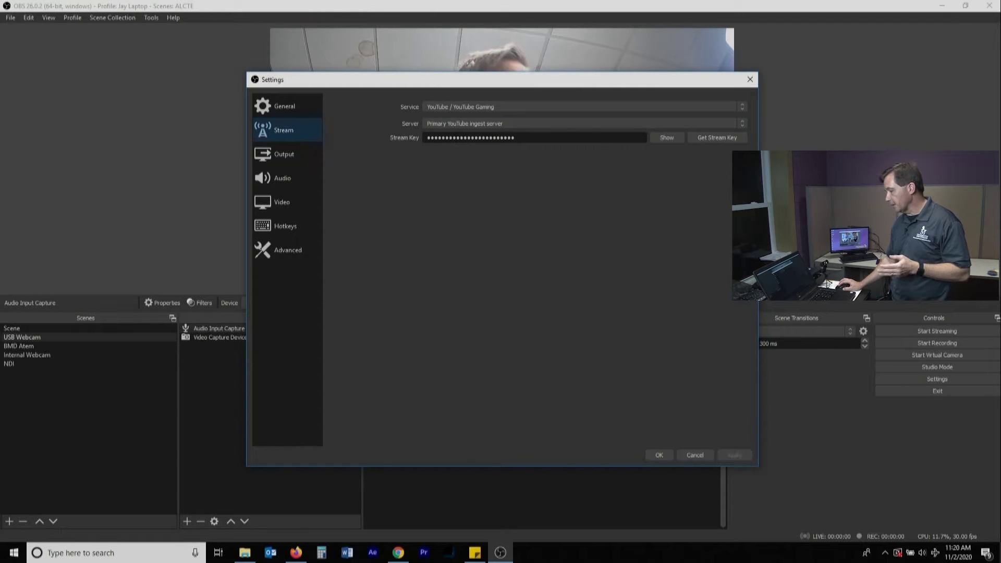
Step: Look through the other streaming services, keep YouTube / YouTube Gaming, and apply and close the settings
left_click(584, 107)
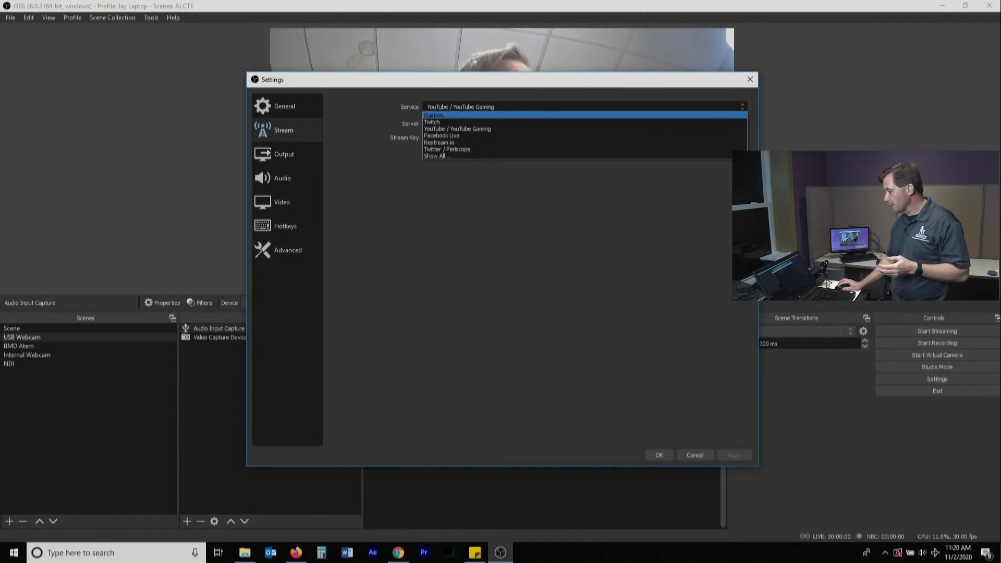
key("Up")
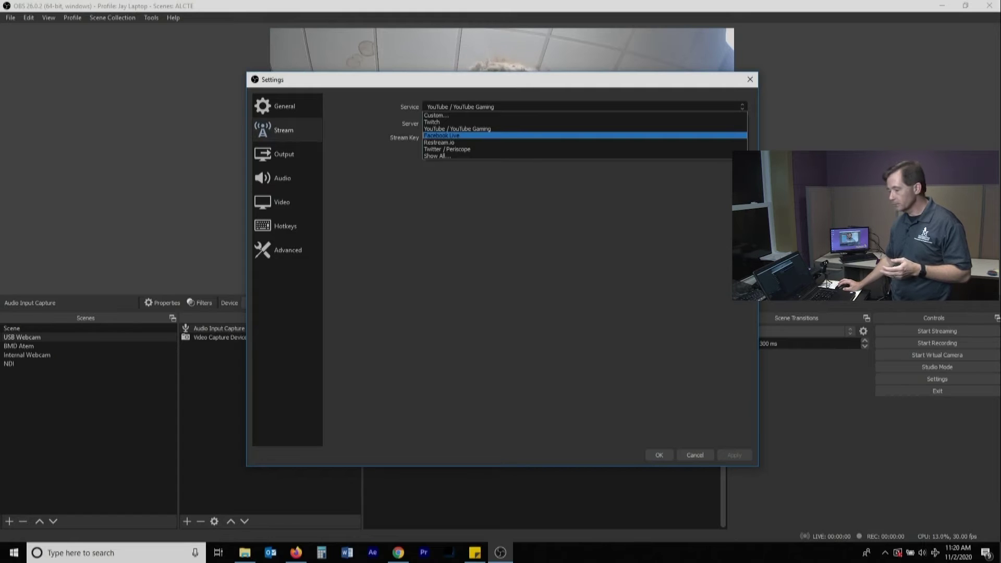
key("Return")
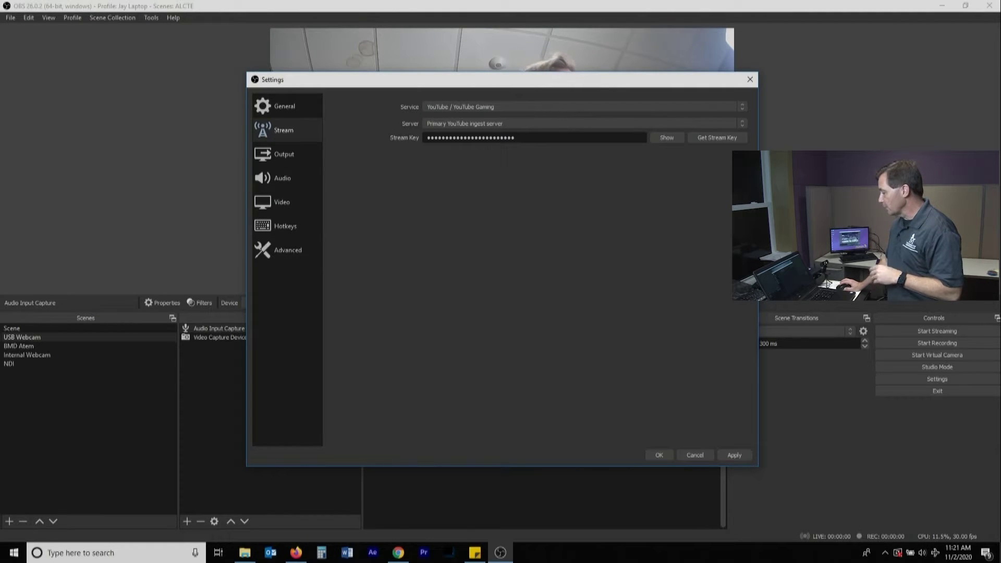
left_click(734, 455)
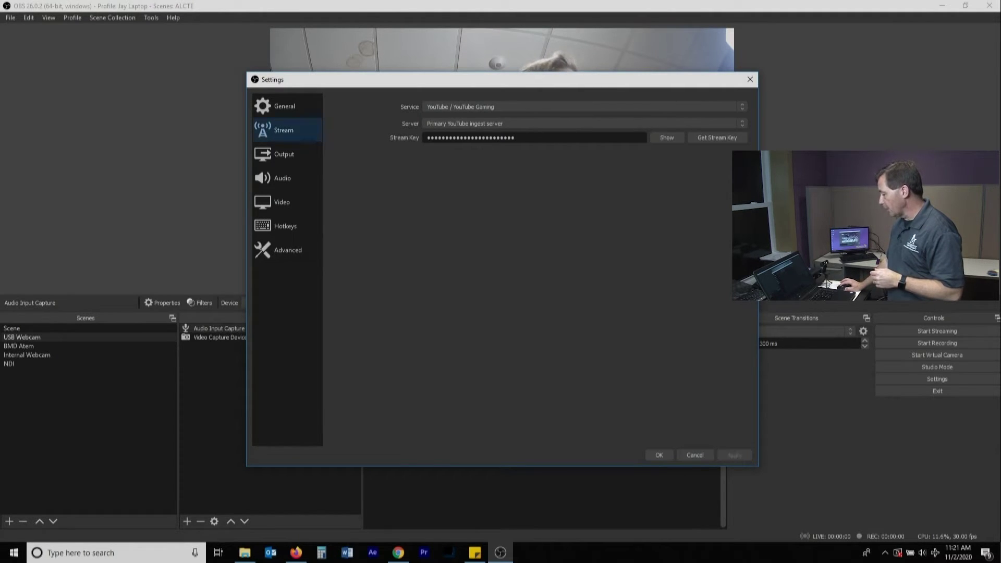
left_click(659, 455)
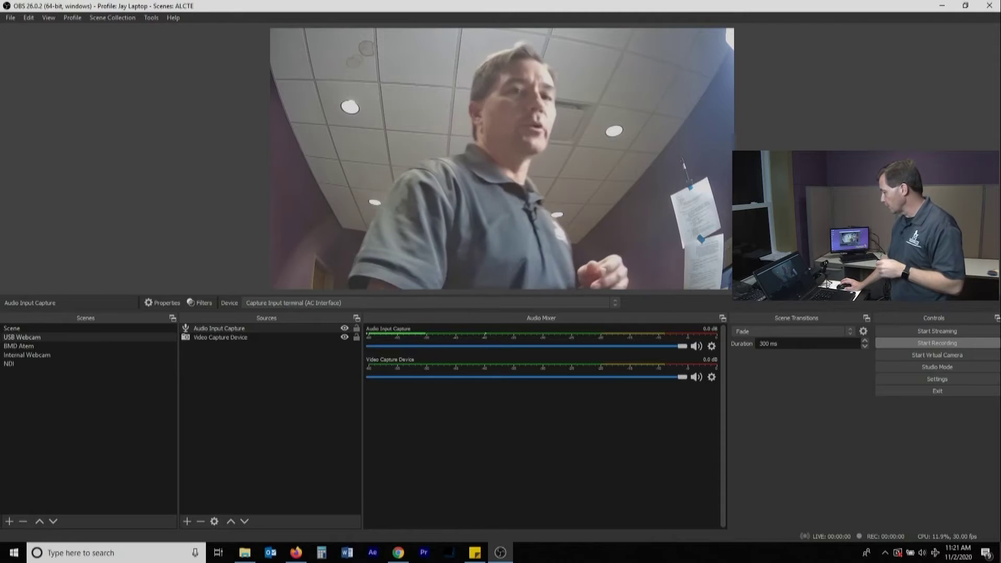
Step: Start streaming to YouTube, check the live preview in YouTube Studio in Chrome, and return to OBS
left_click(937, 331)
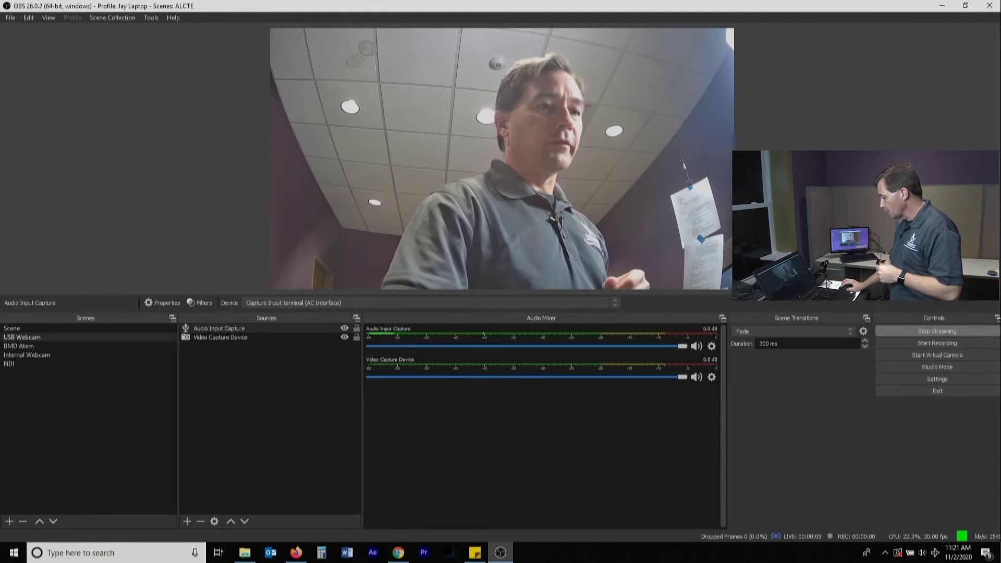
key("alt+Tab")
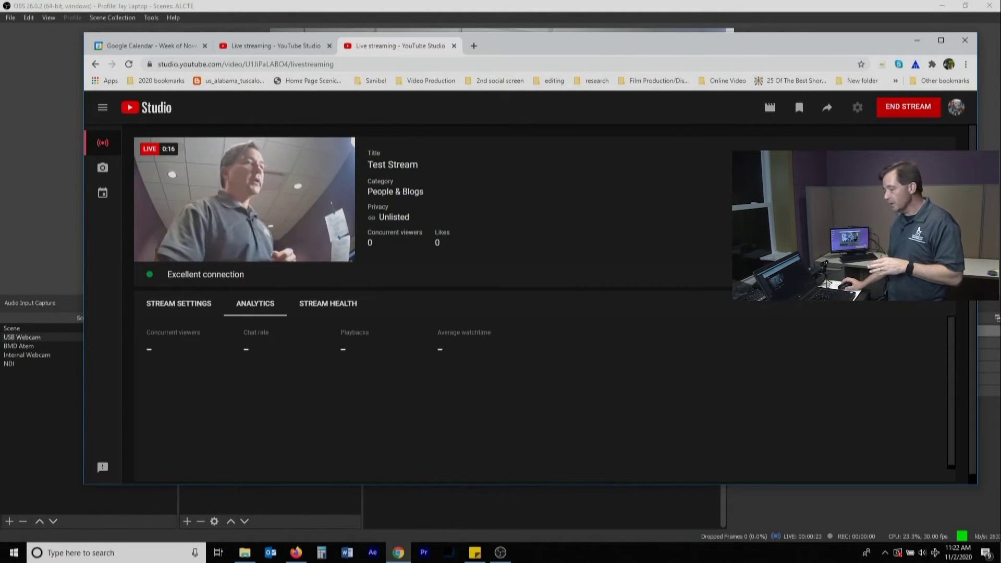
key("alt+Tab")
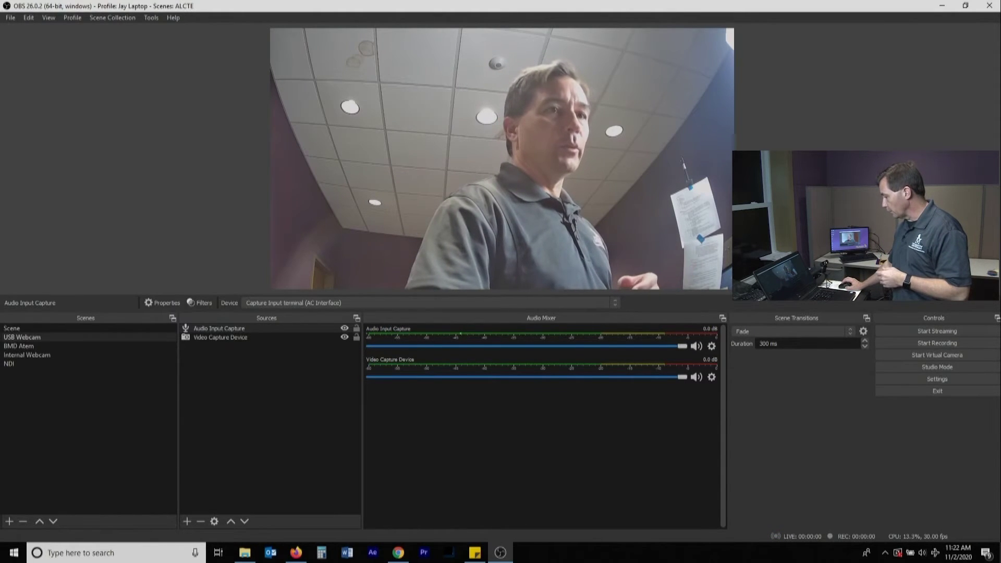
Step: Reopen the stream settings and set the streaming service to Facebook Live
left_click(937, 379)
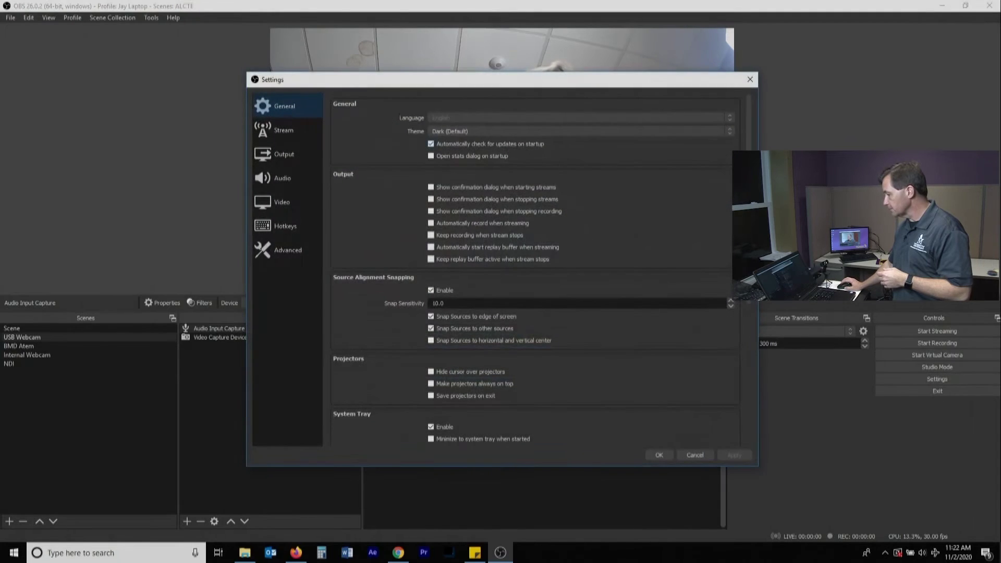
left_click(283, 130)
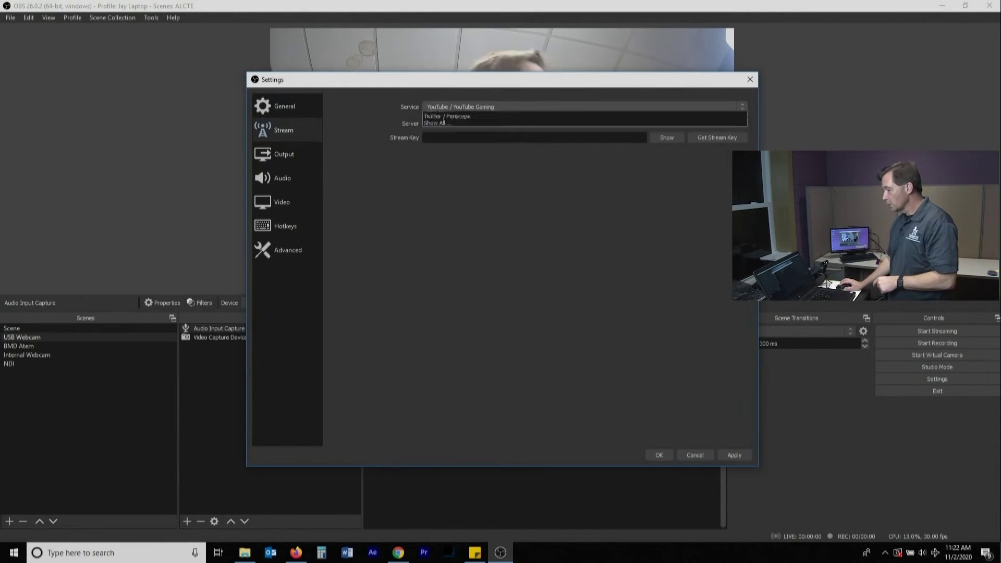
left_click(581, 106)
left_click(522, 132)
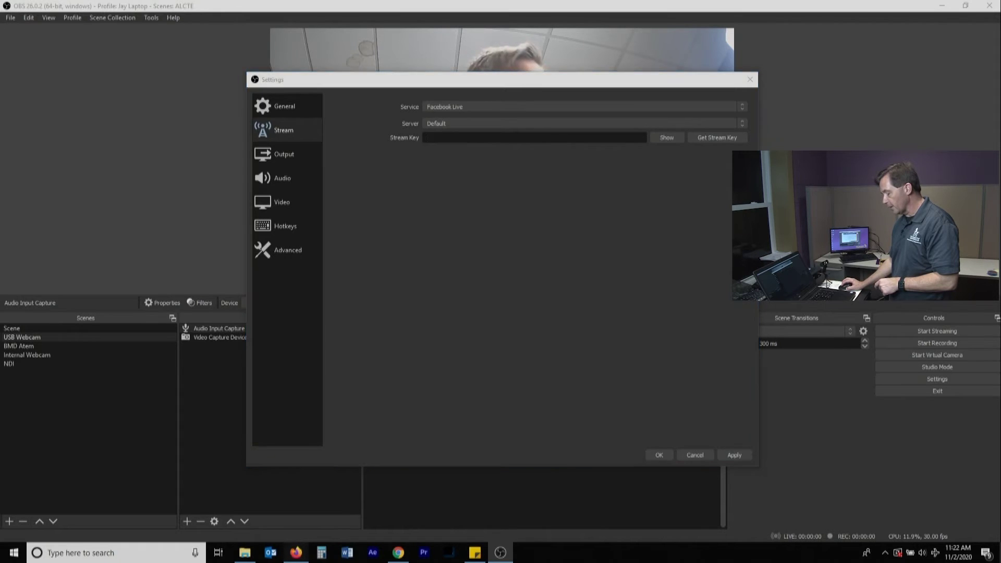
Step: Switch to the Facebook page in Firefox, create a live video, and complete the Live Producer introduction with Use Stream Key
left_click(296, 553)
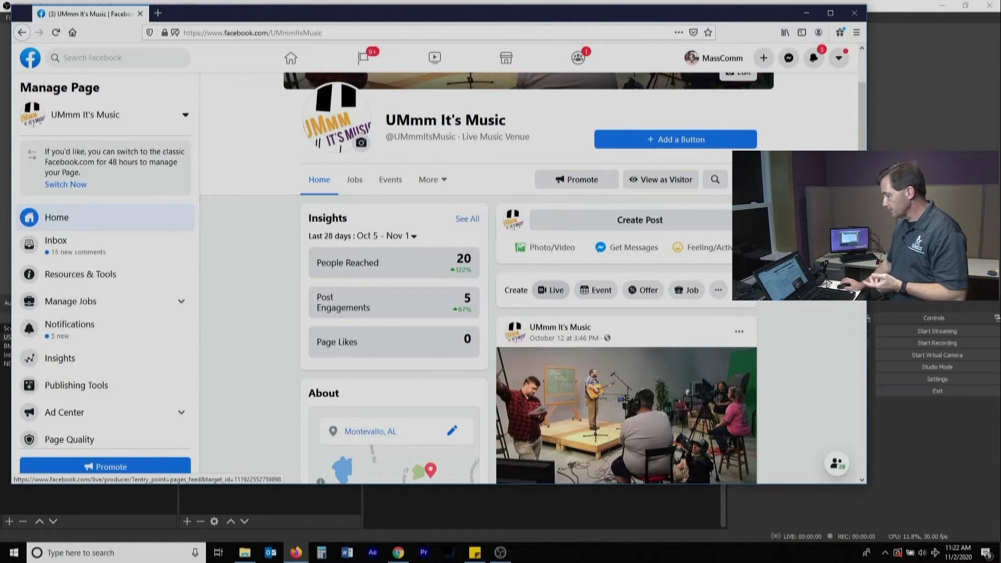
left_click(551, 290)
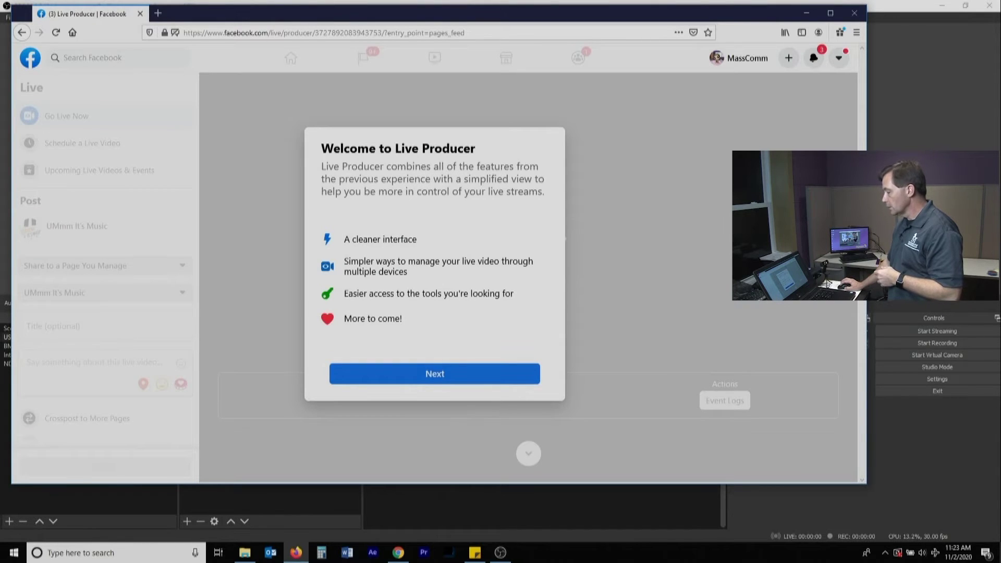
left_click(434, 374)
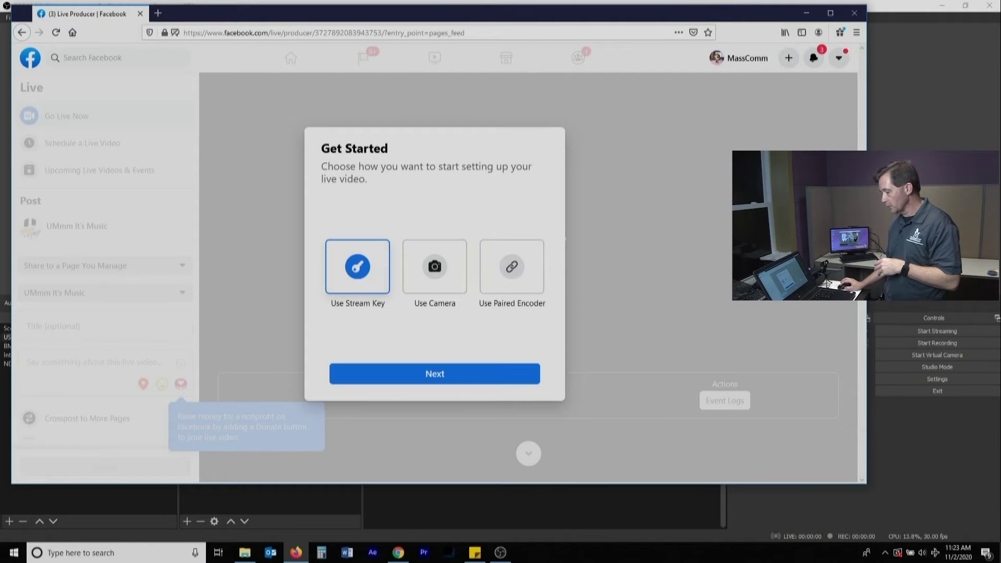
left_click(434, 374)
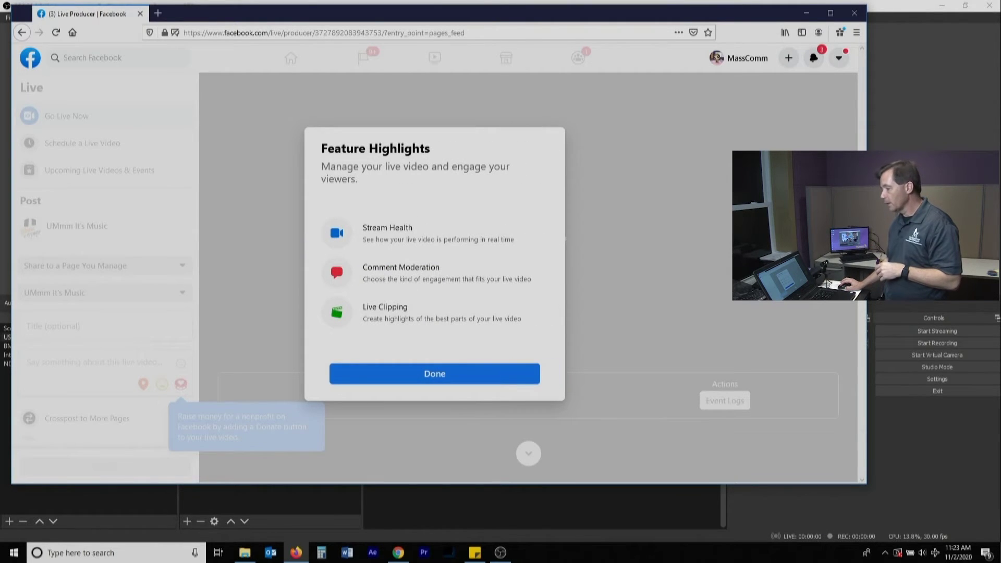
left_click(435, 374)
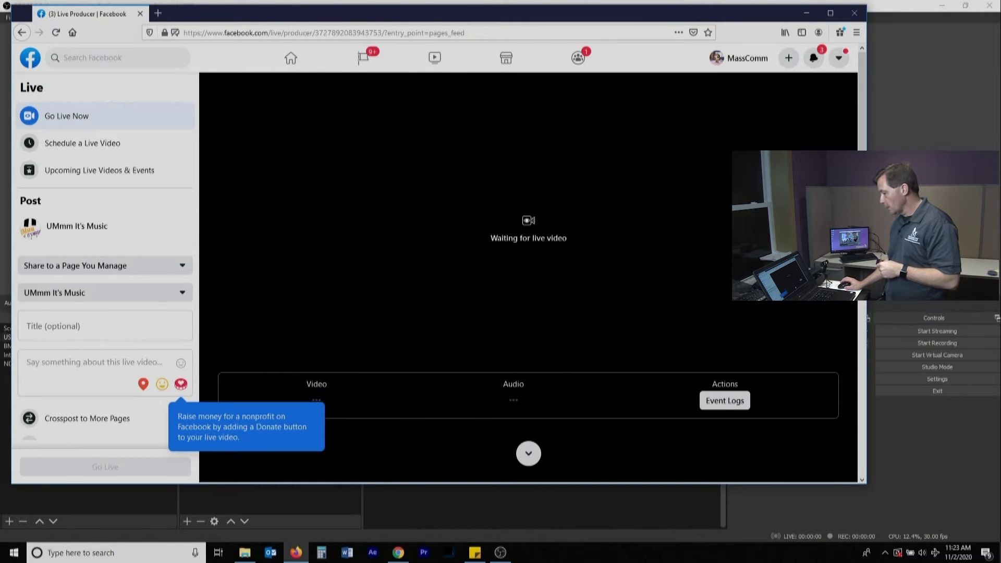
Step: Find the stream key under Live Stream Setup in Live Producer and copy it
scroll(528, 282, "down", 5)
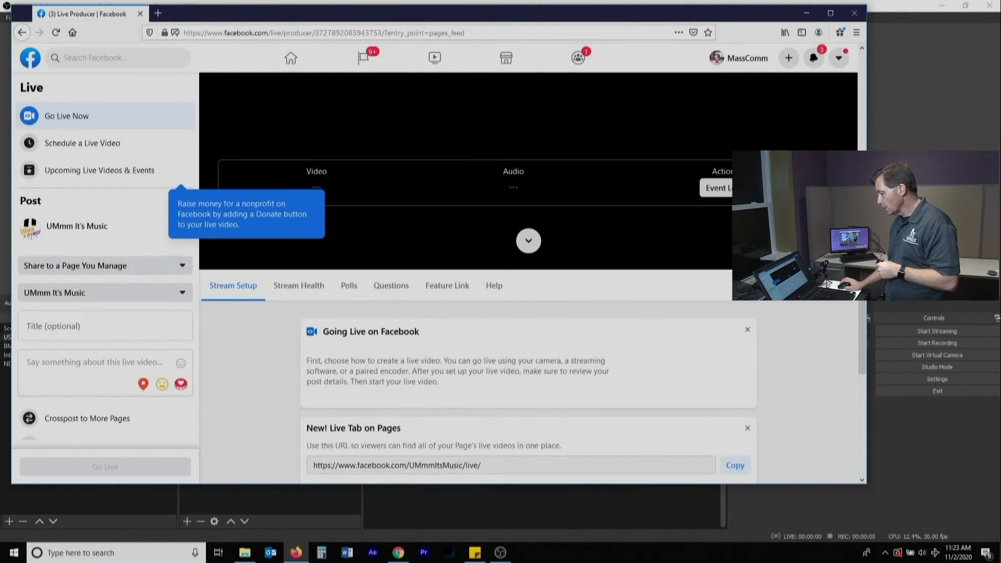
scroll(528, 282, "down", 3)
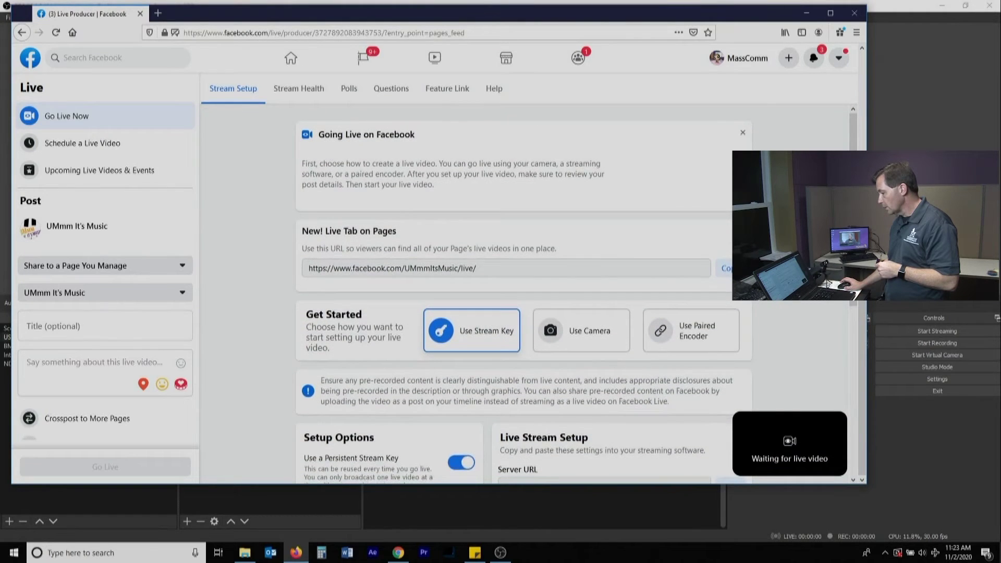
scroll(528, 282, "down", 4)
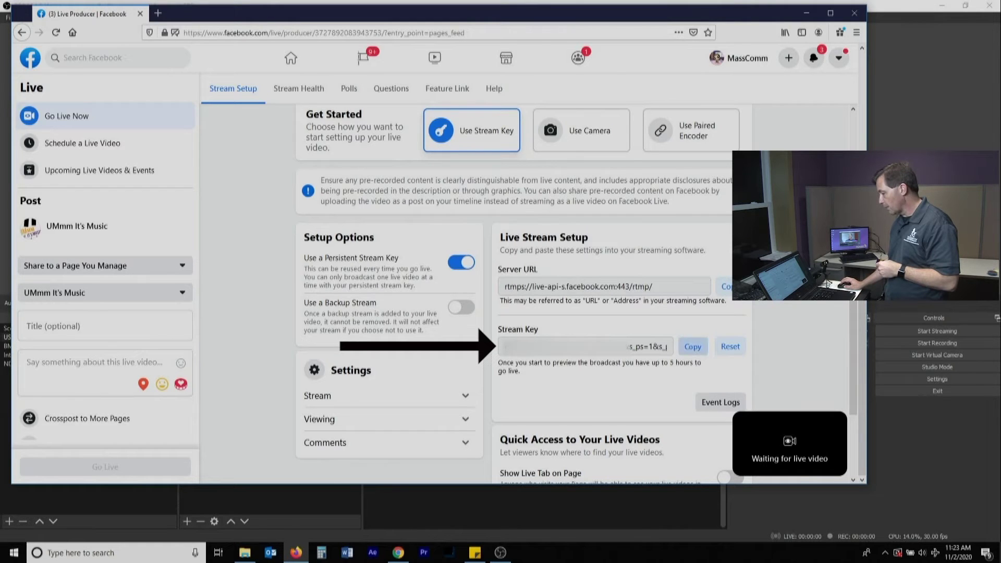
scroll(573, 292, "up", 2)
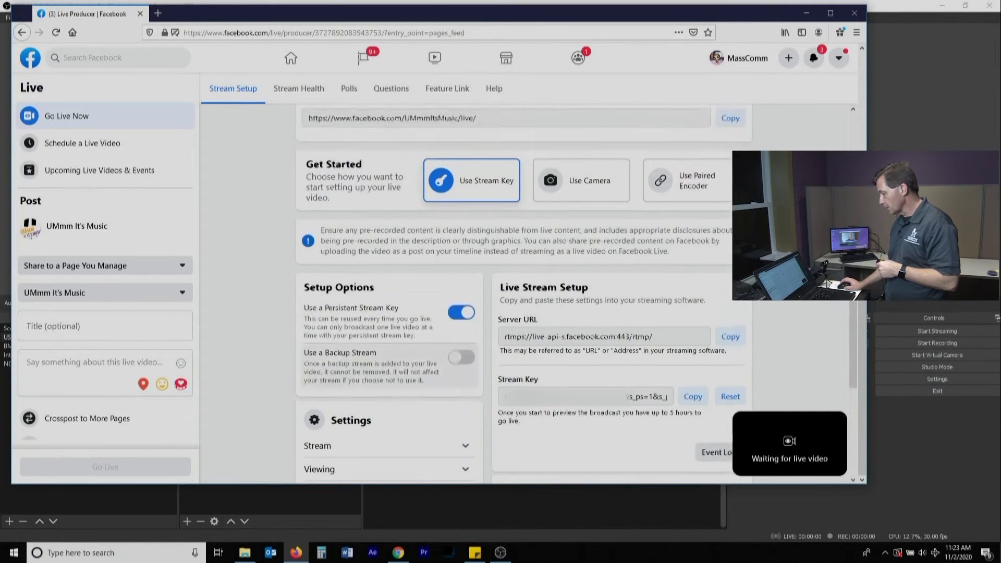
Step: Expand the Stream settings in Live Producer and review the options for ending, embedding, spherical broadcasting and unpublishing the live video
scroll(573, 292, "down", 4)
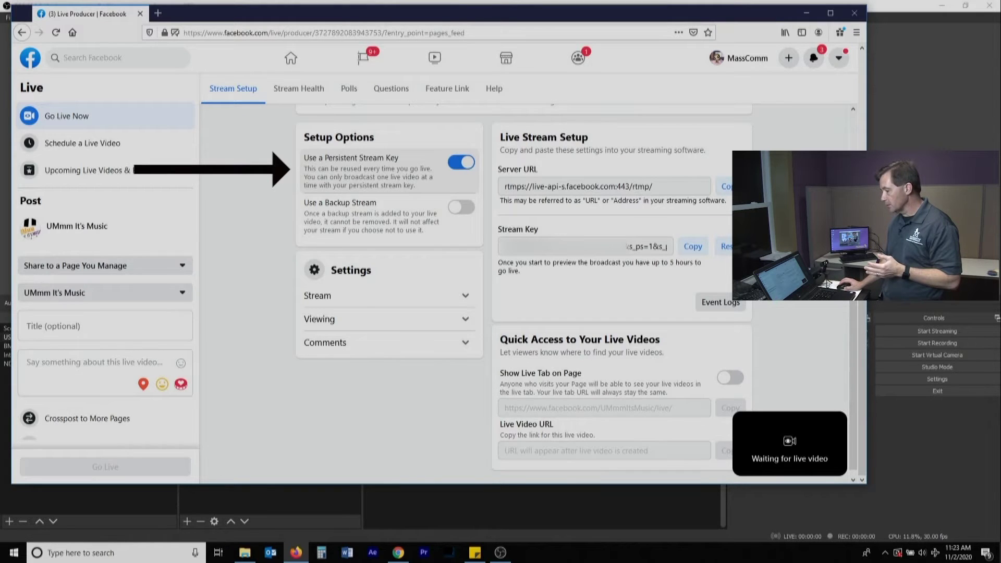
left_click(385, 295)
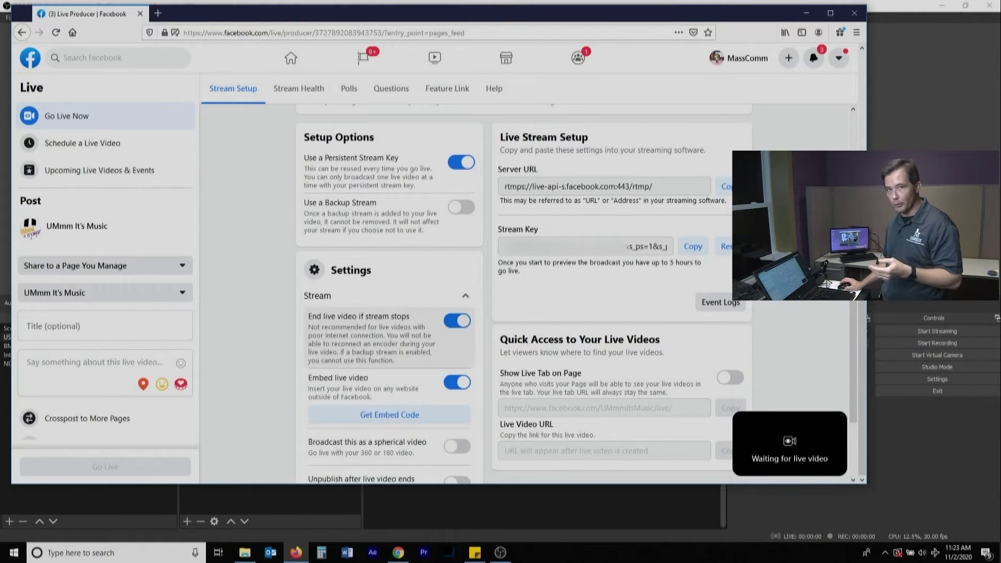
scroll(573, 294, "down", 2)
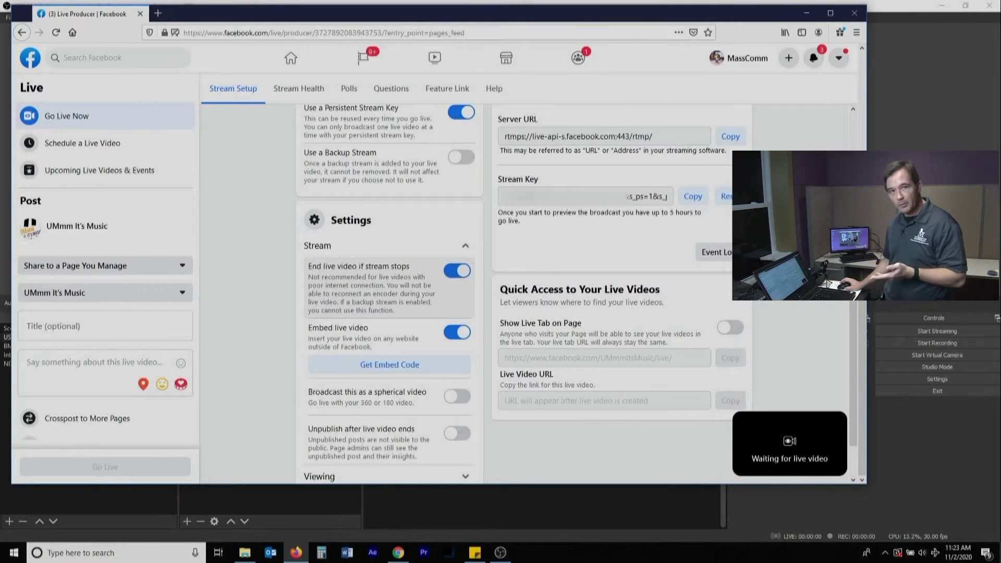
scroll(573, 294, "down", 2)
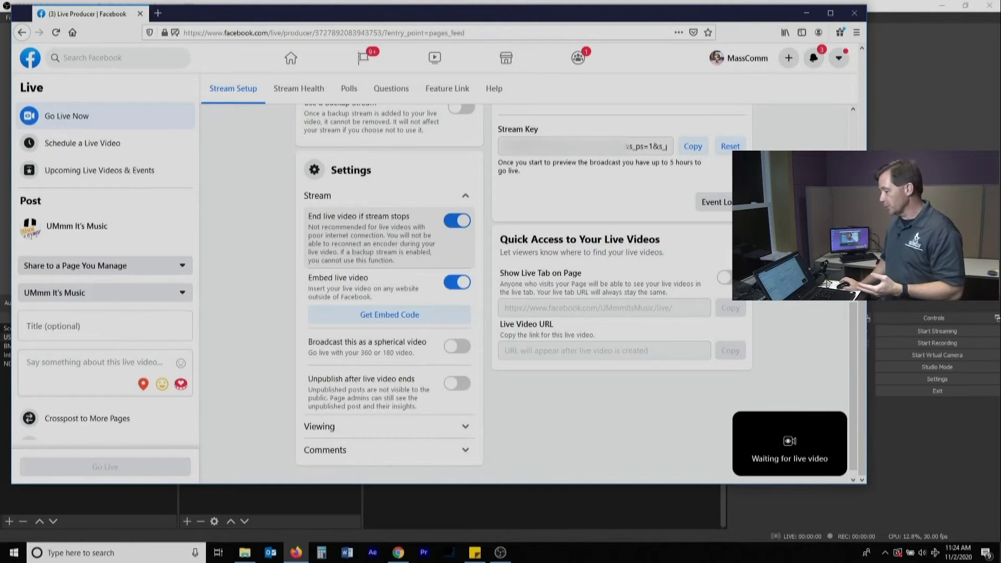
mouse_move(790, 444)
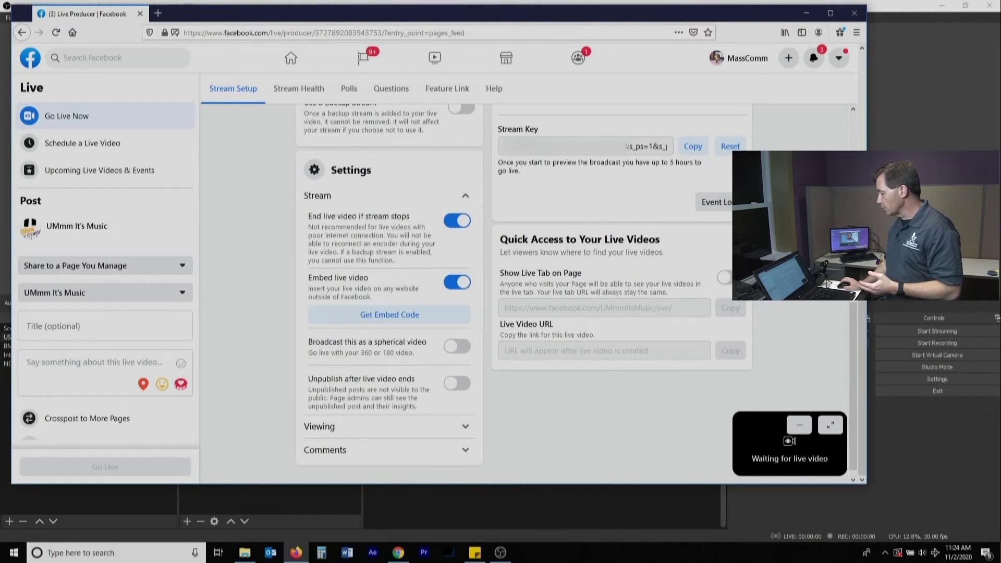
Step: Return to OBS, paste the Facebook stream key into the Stream Key field, then apply and close the settings
key("alt+Tab")
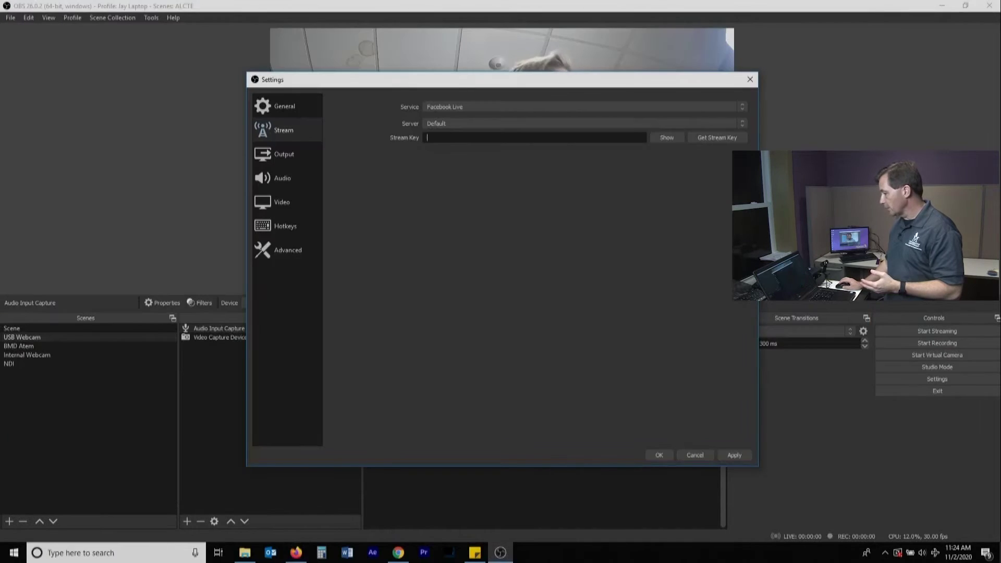
right_click(587, 137)
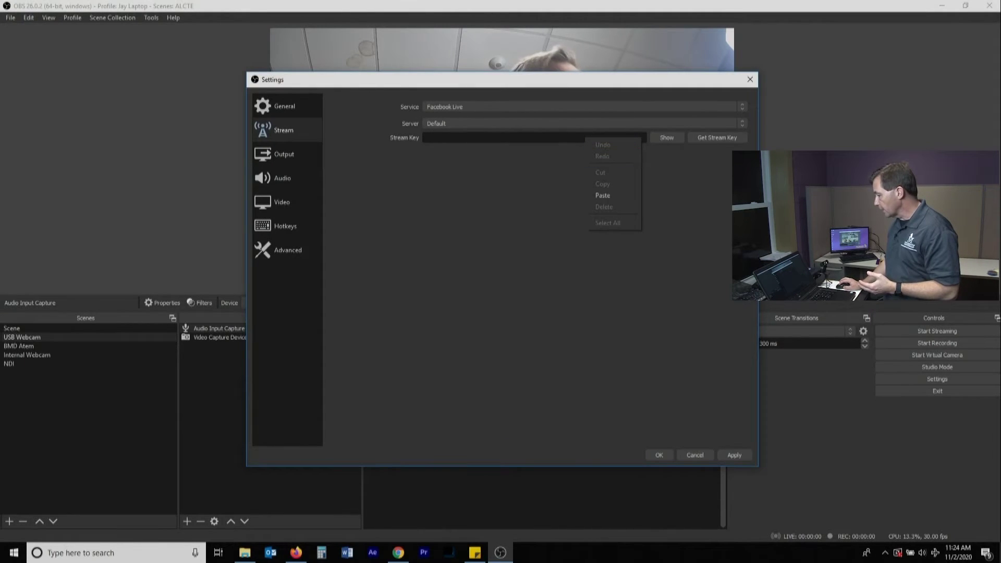
left_click(602, 195)
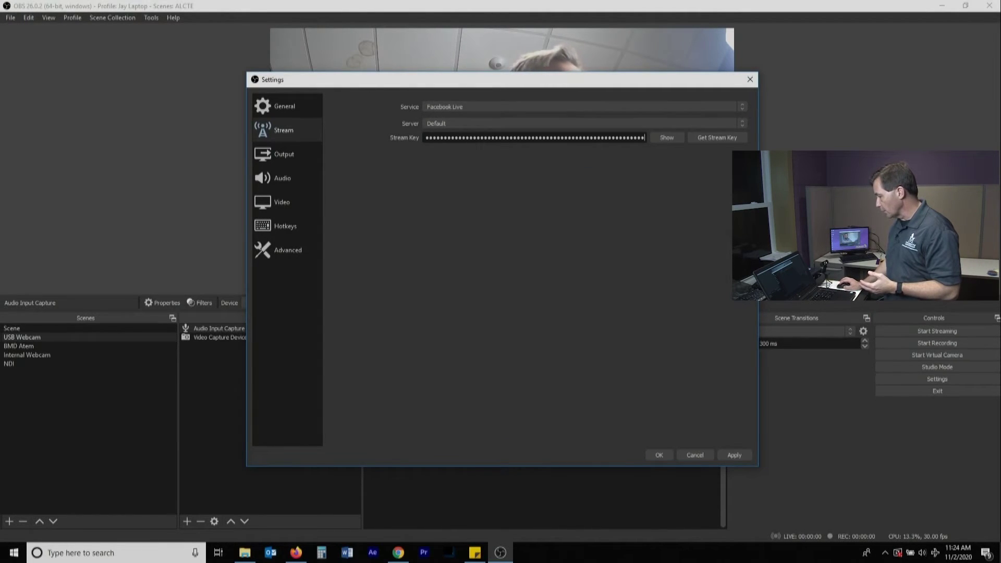
left_click(735, 454)
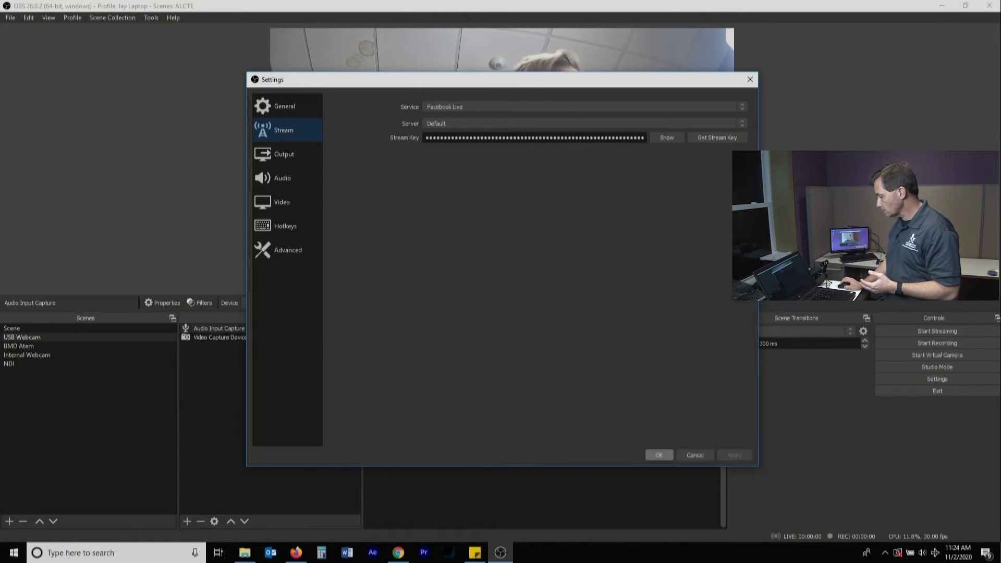
left_click(659, 455)
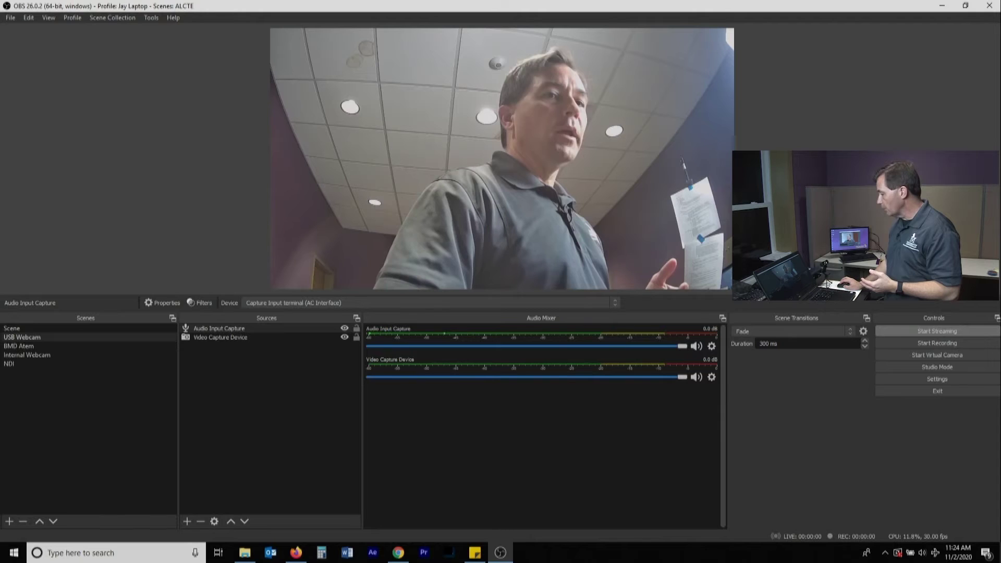
Step: Start streaming to Facebook Live and switch the scene to BMD Atem
left_click(937, 331)
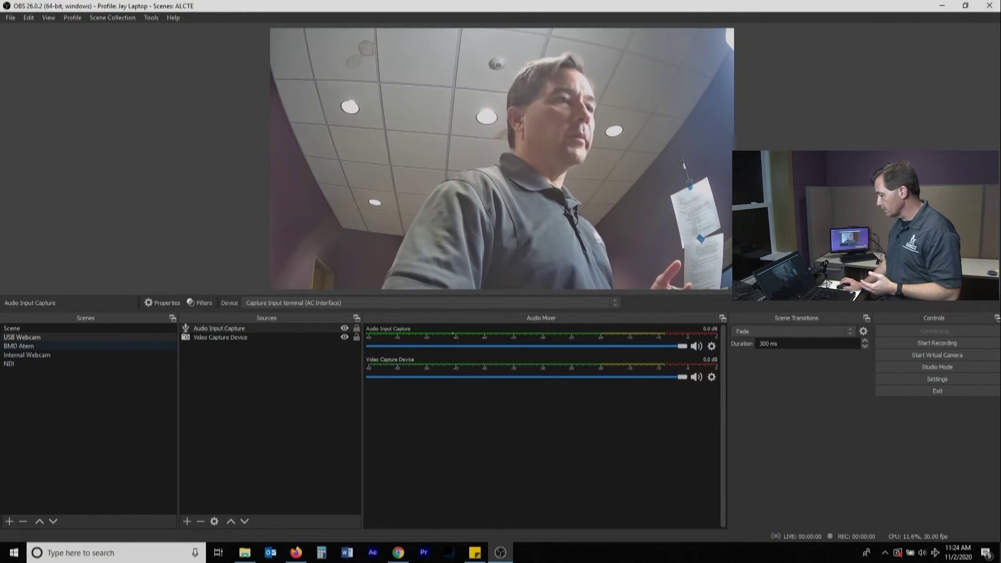
left_click(19, 346)
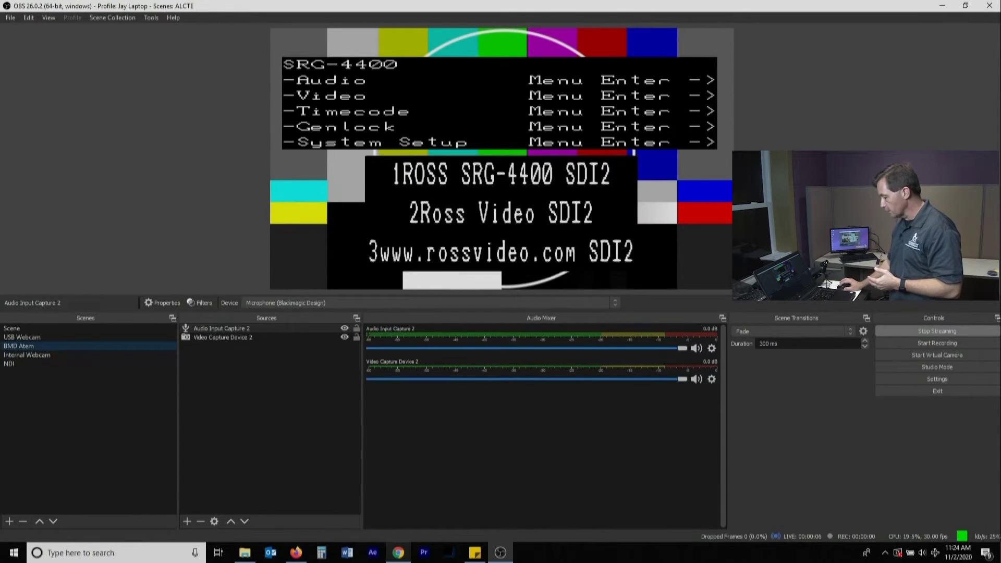
key("alt+Tab")
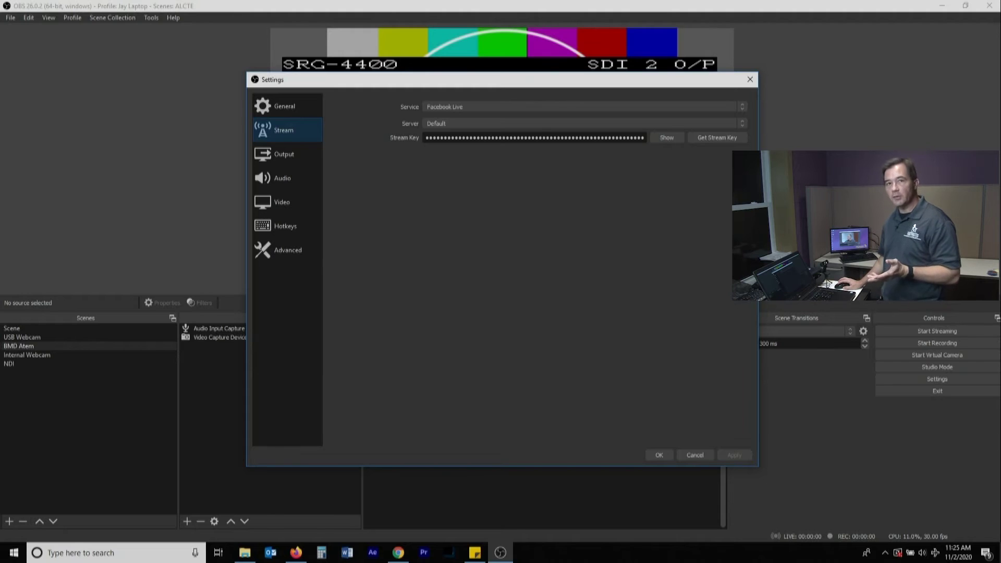
Step: Open the output settings and compare the Advanced and Simple output modes, leaving the mode on Simple
left_click(284, 154)
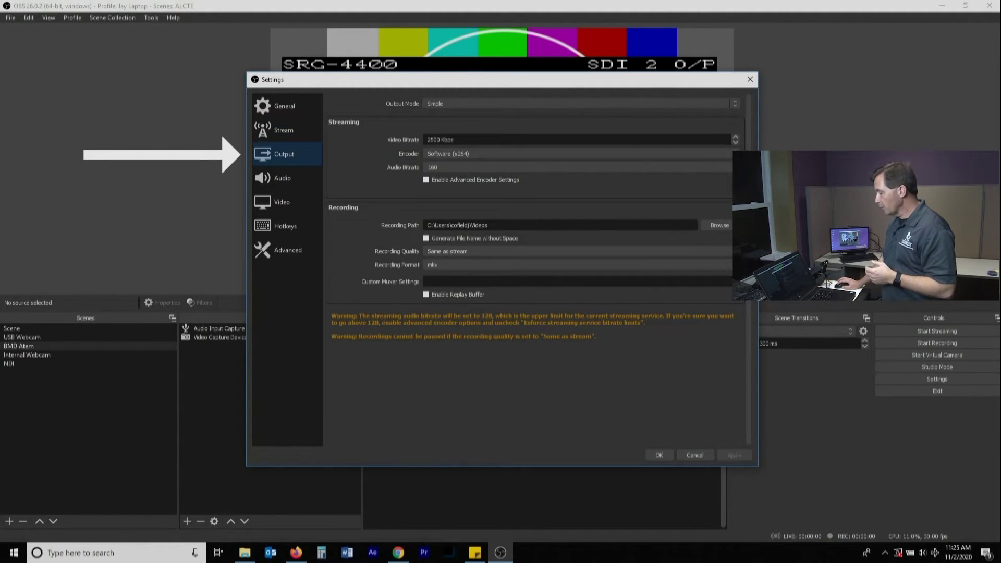
left_click(579, 104)
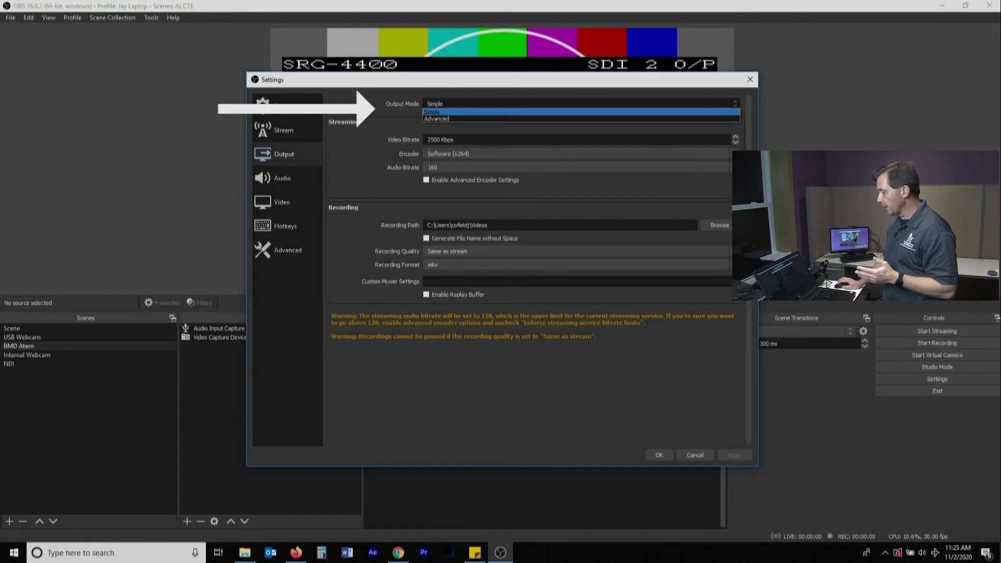
left_click(470, 114)
left_click(579, 104)
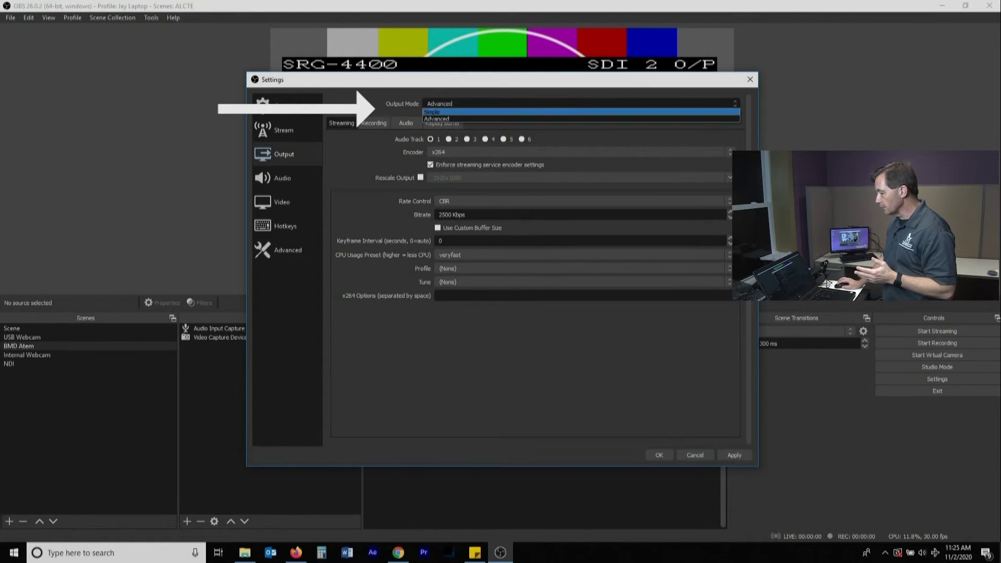
left_click(470, 111)
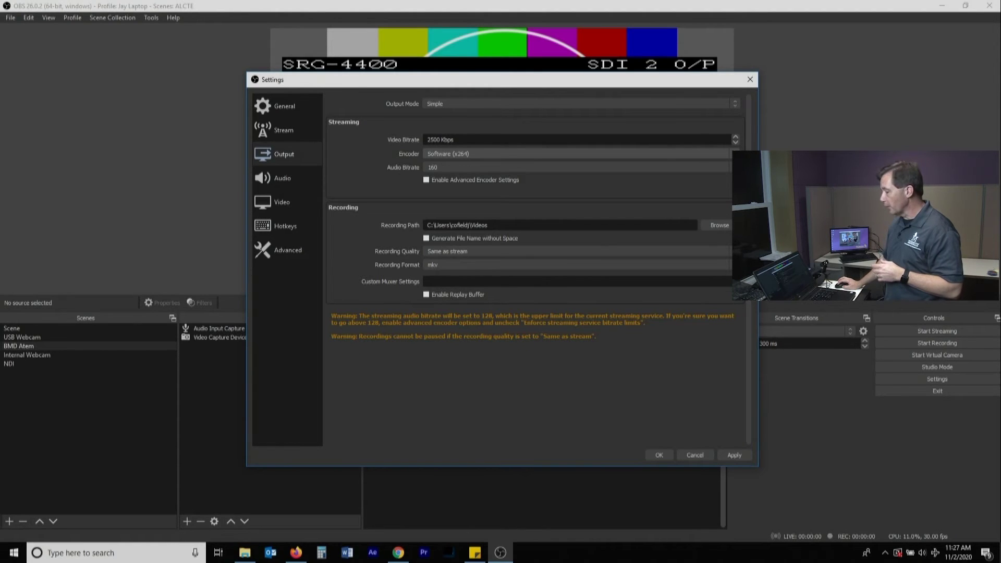
Step: Set the streaming encoder to Hardware (NVENC) in the Simple output settings
left_click(574, 153)
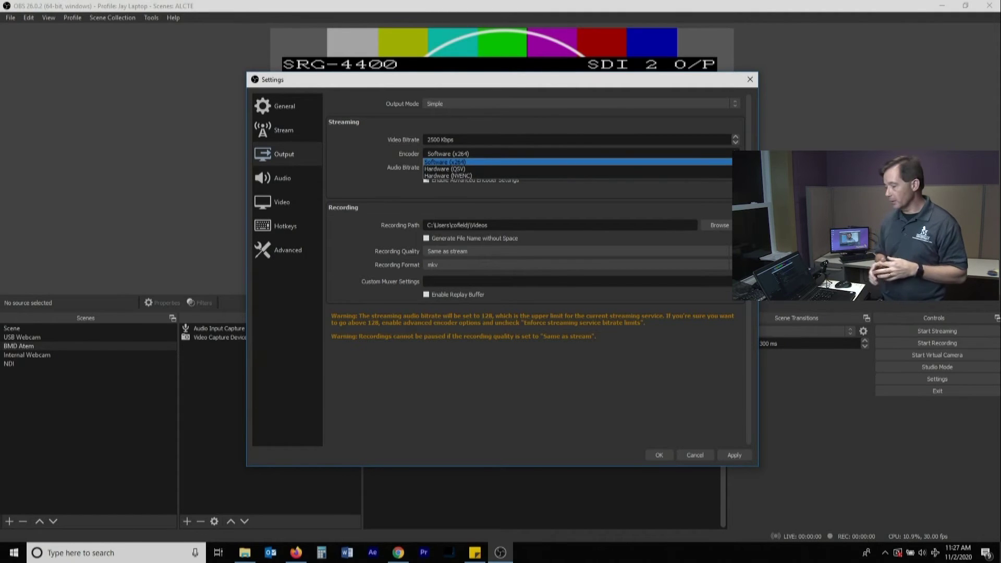
key("Down")
key("Down")
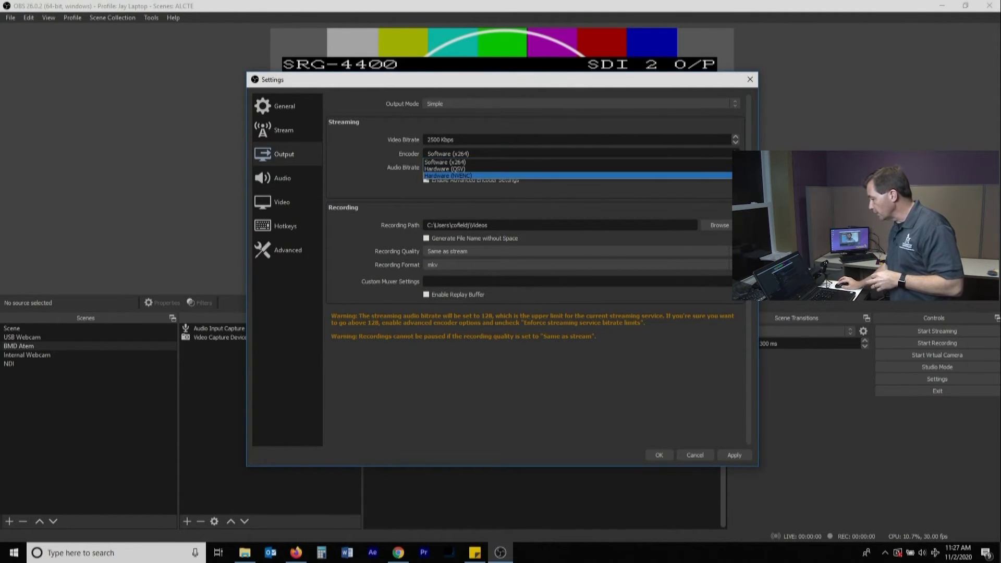
key("Return")
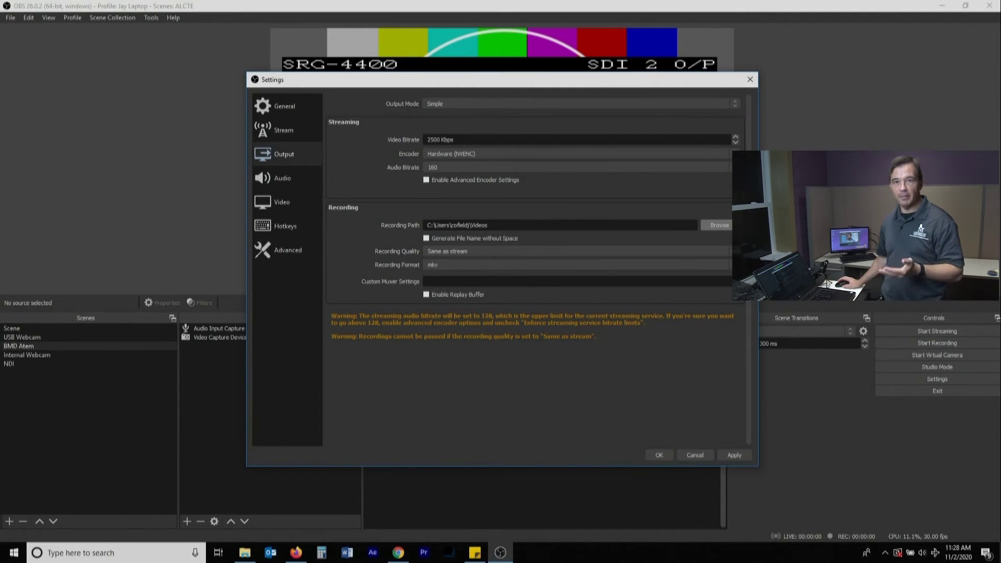
Step: Set the recording path to the root of the DATA (D:) drive
left_click(718, 225)
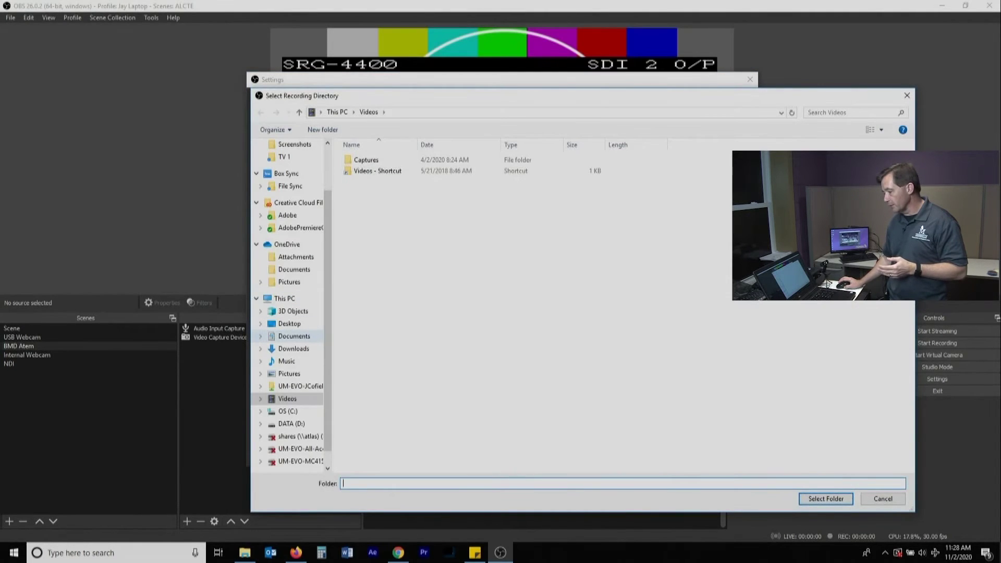
left_click(291, 423)
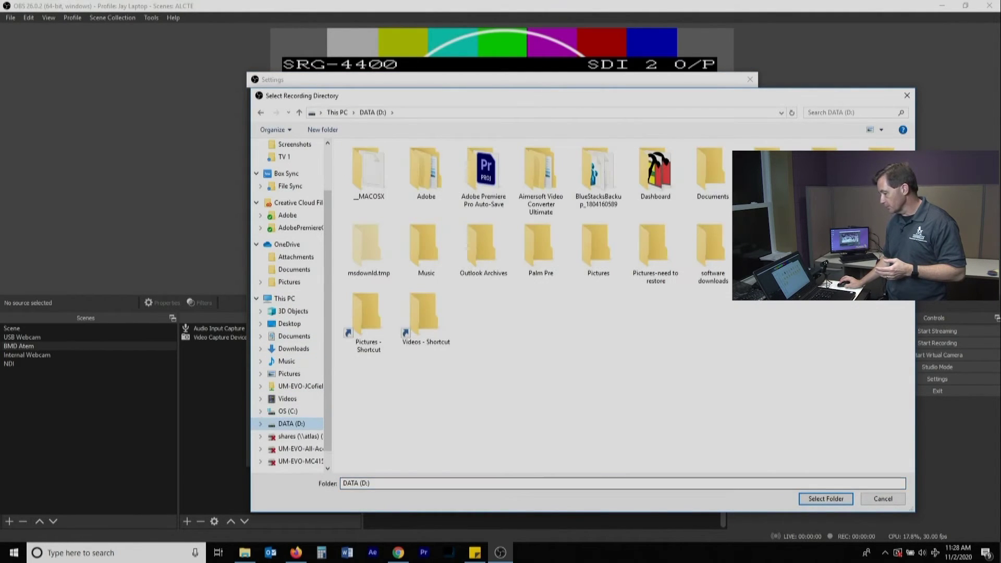
key("Return")
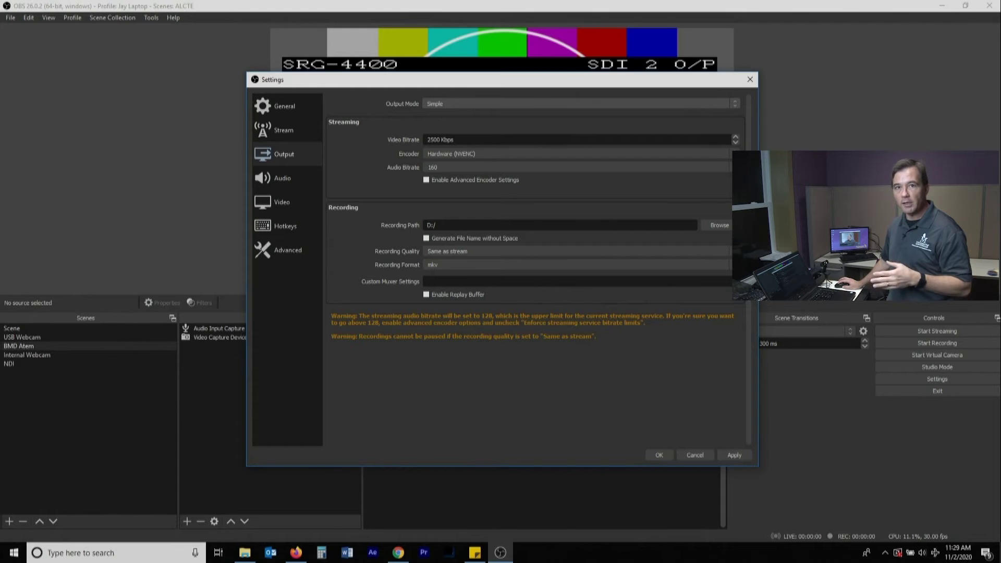
Step: Switch the output mode to Advanced and set the streaming encoder to NVIDIA NVENC H.264 (new)
left_click(581, 104)
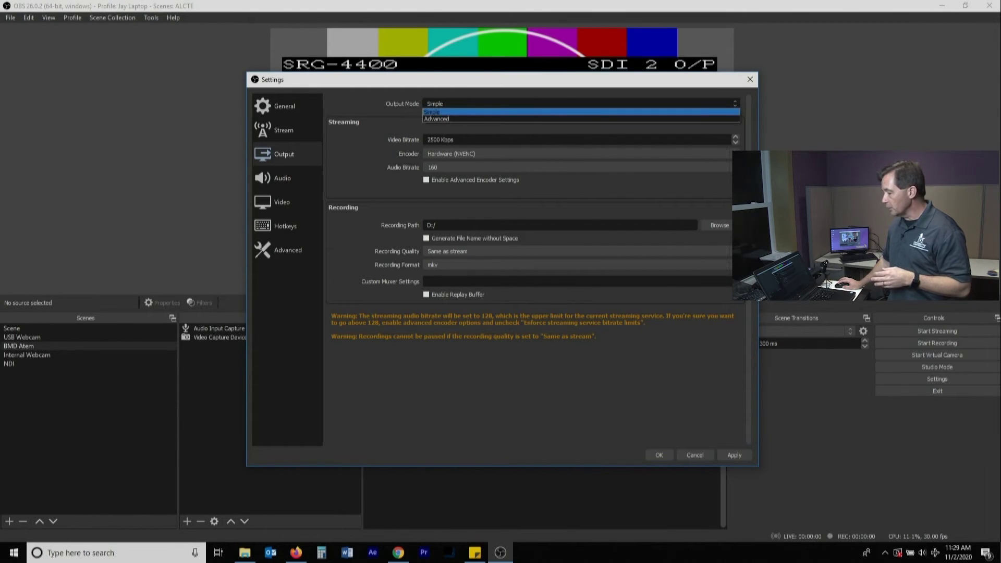
key("Return")
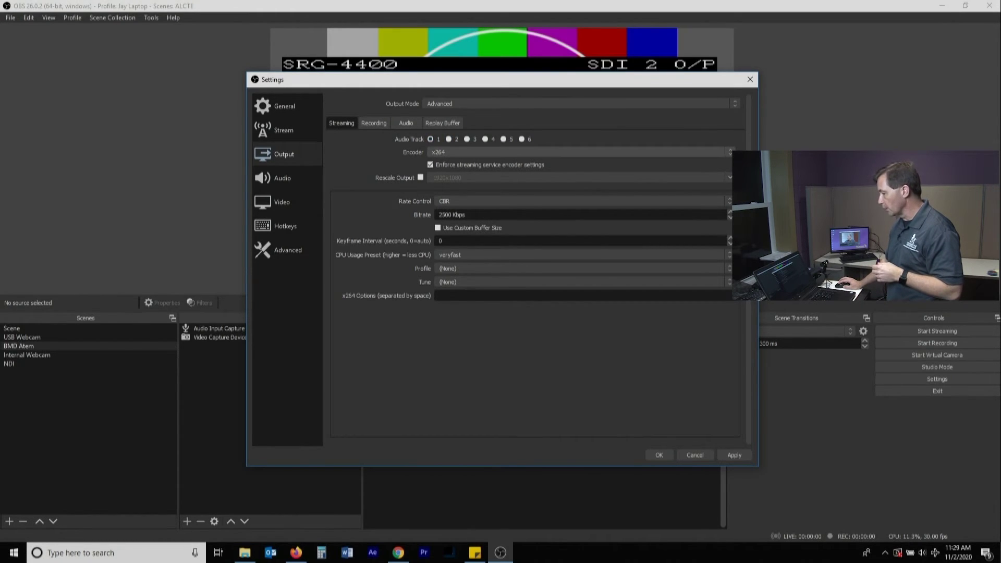
left_click(578, 152)
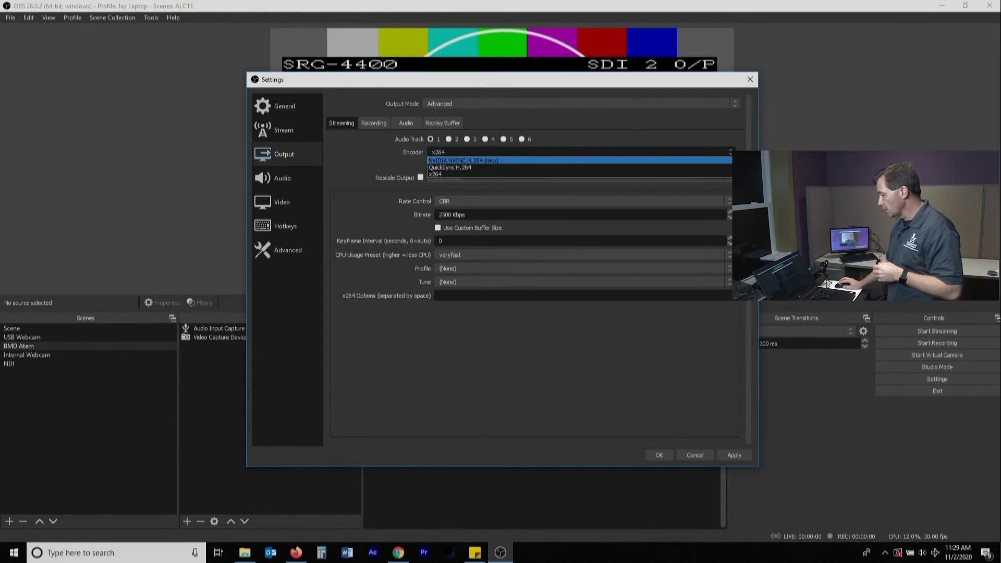
key("Return")
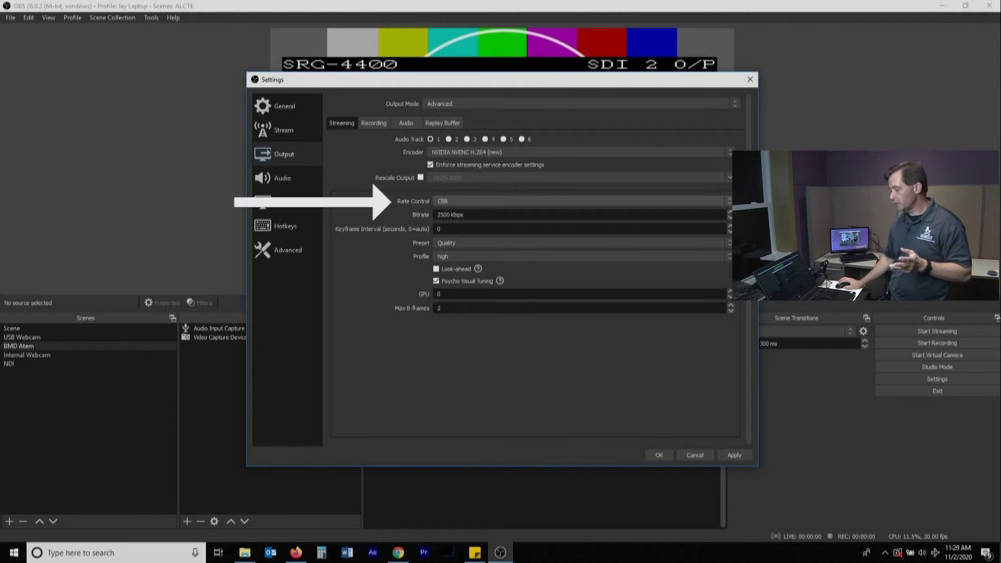
Step: Compare the streaming rate control options, try VBR, and return the rate control to CBR
left_click(580, 202)
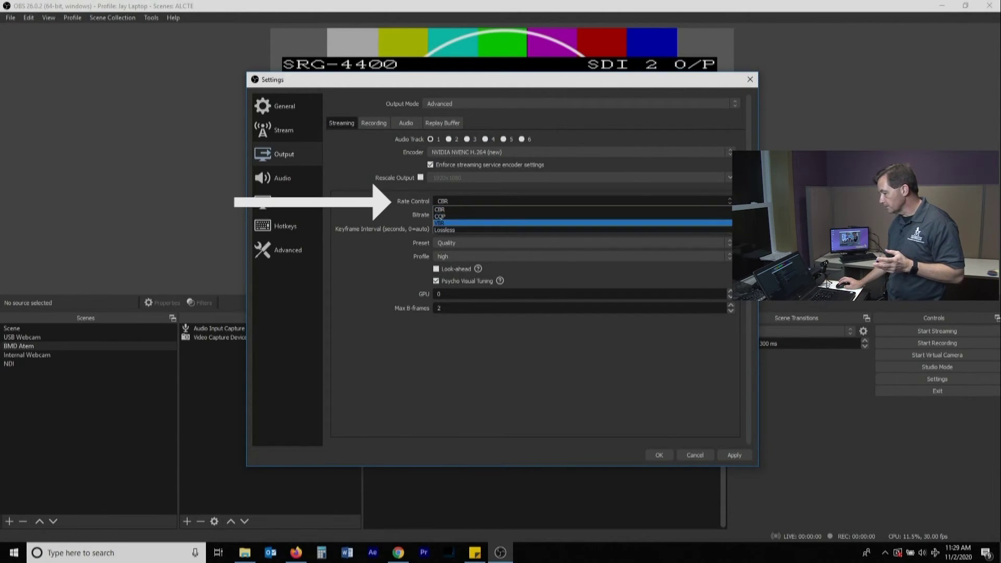
left_click(580, 210)
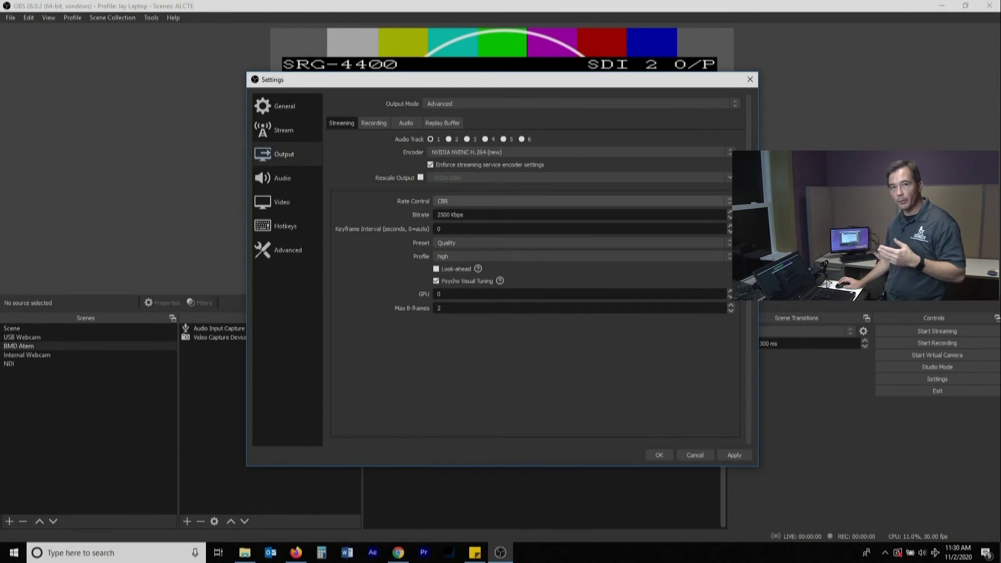
left_click(578, 201)
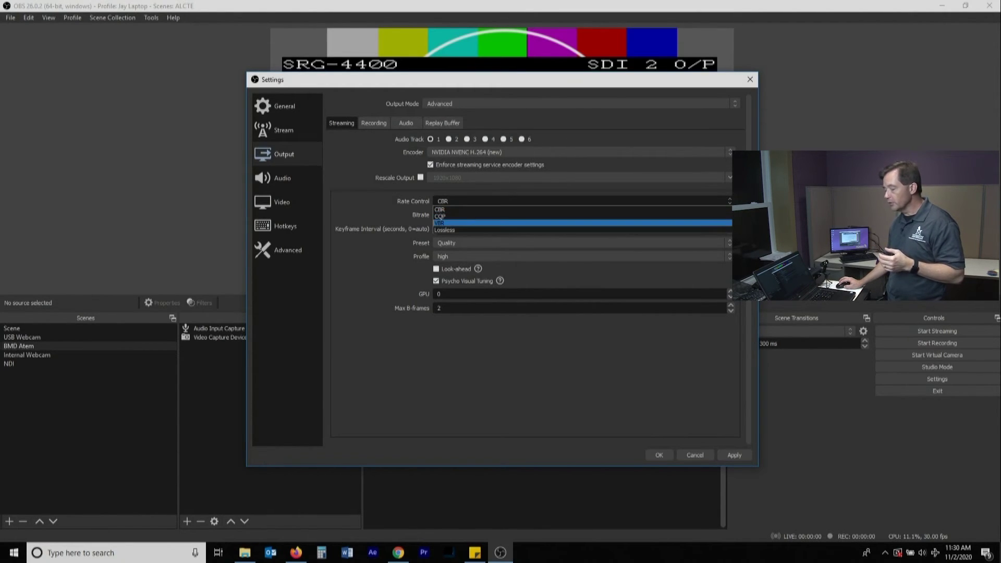
left_click(579, 211)
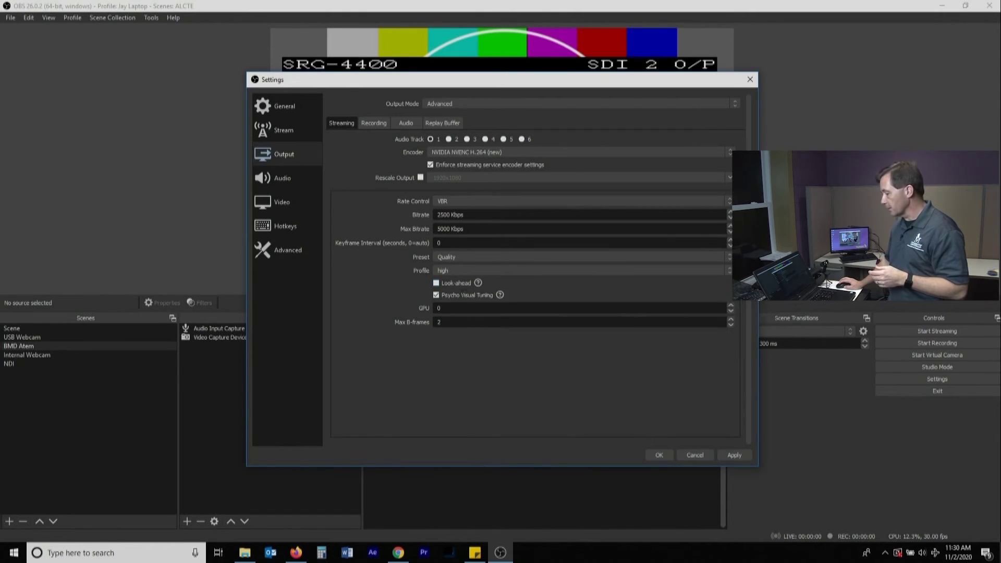
left_click(579, 201)
left_click(522, 210)
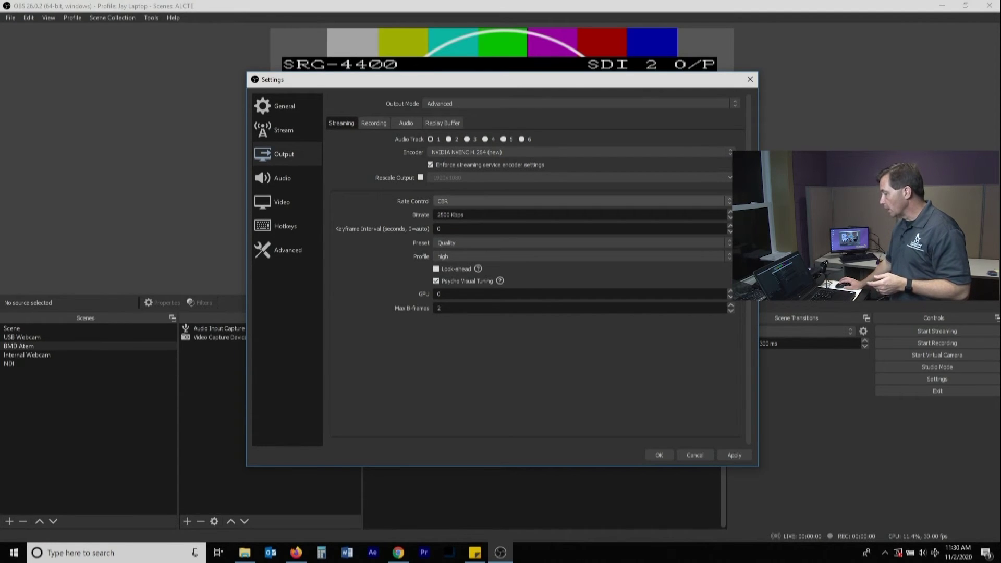
Step: Set the advanced recording path to the root of the D: drive and the recording format to mp4
left_click(374, 123)
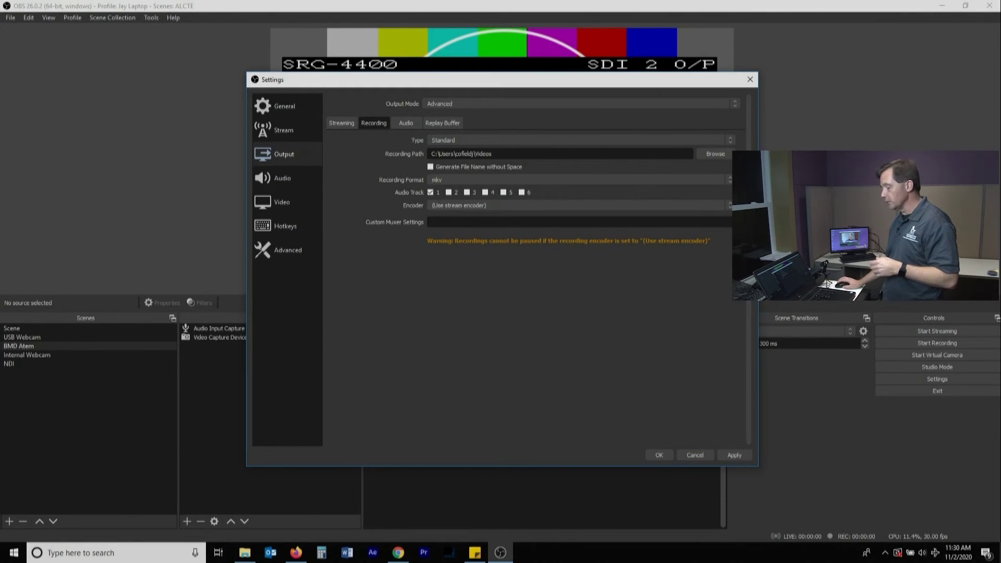
left_click(715, 154)
left_click(292, 423)
key("Return")
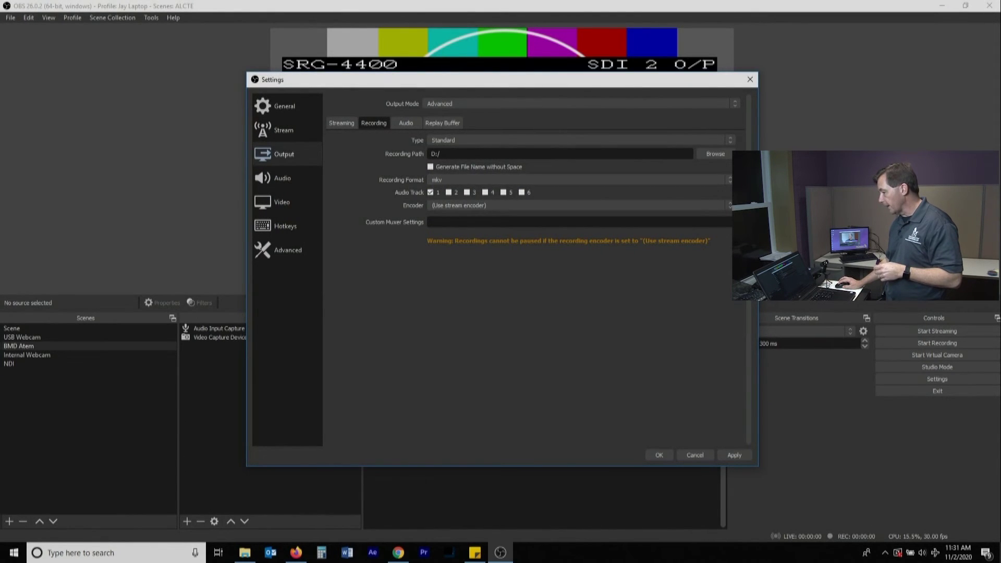
left_click(579, 179)
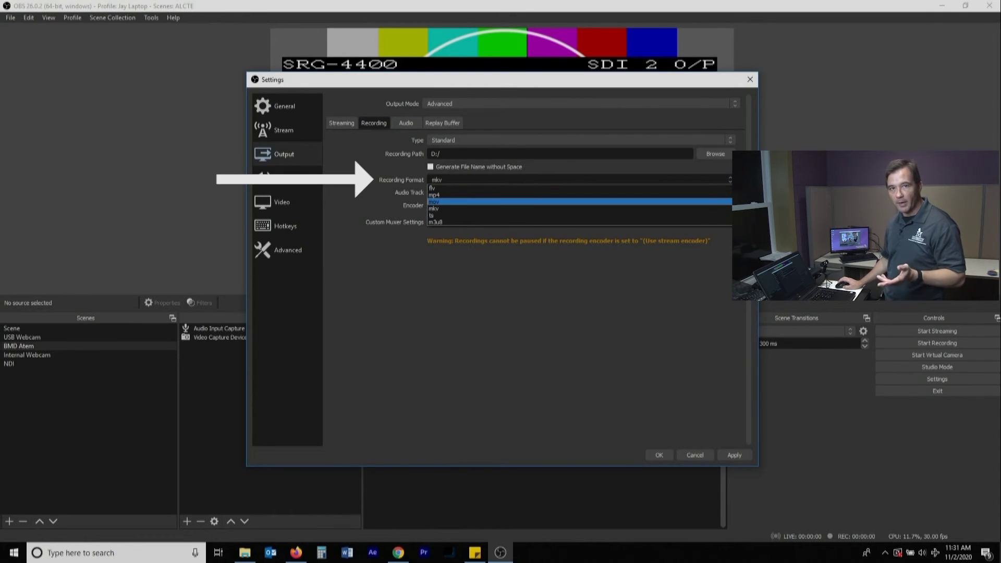
key("Return")
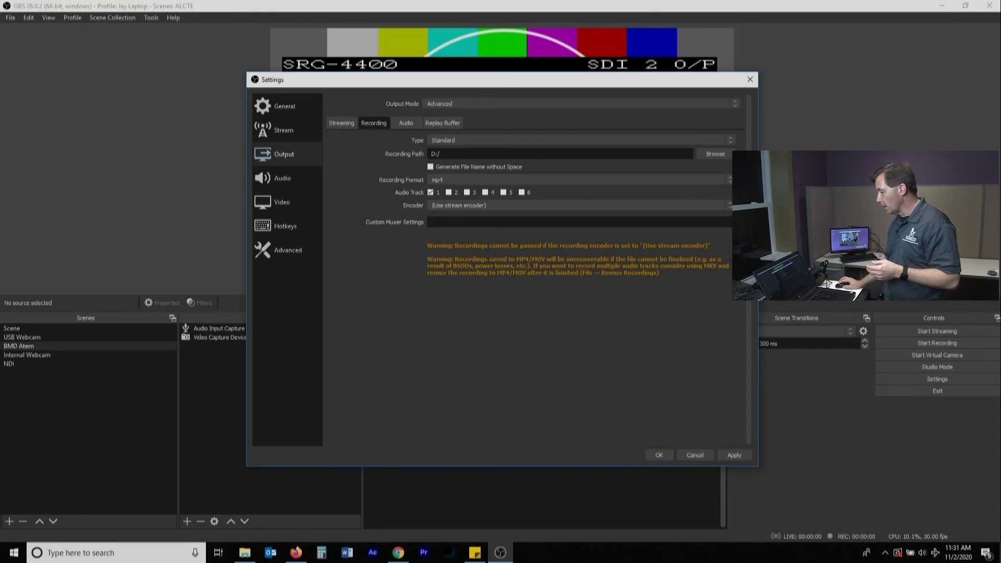
Step: Set the recording encoder to x264 so it is separate from the stream encoder
key("alt+Down")
key("Down")
key("Down")
key("Down")
key("Return")
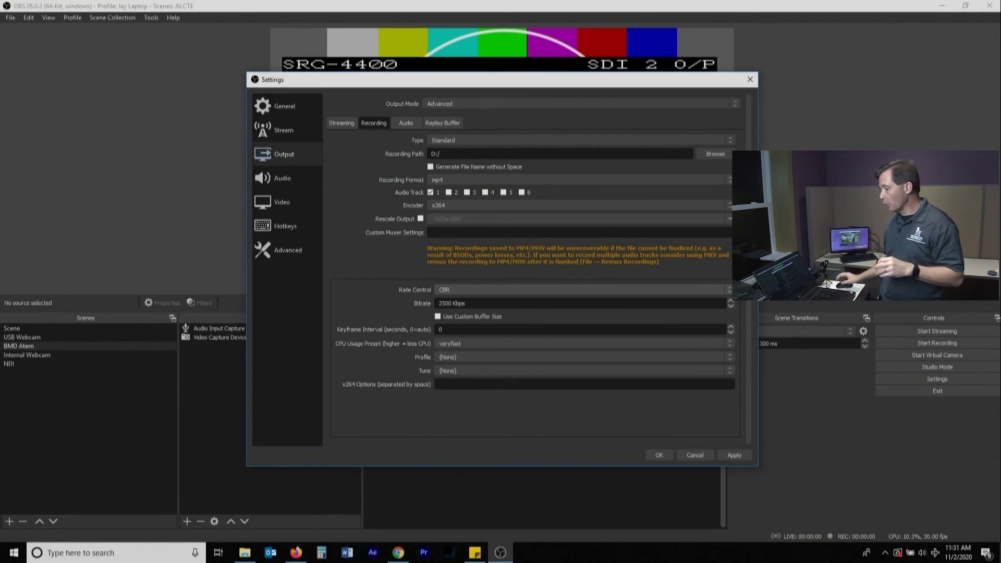
Step: Set the streaming bitrate to 1000 Kbps in the advanced output settings
left_click(342, 123)
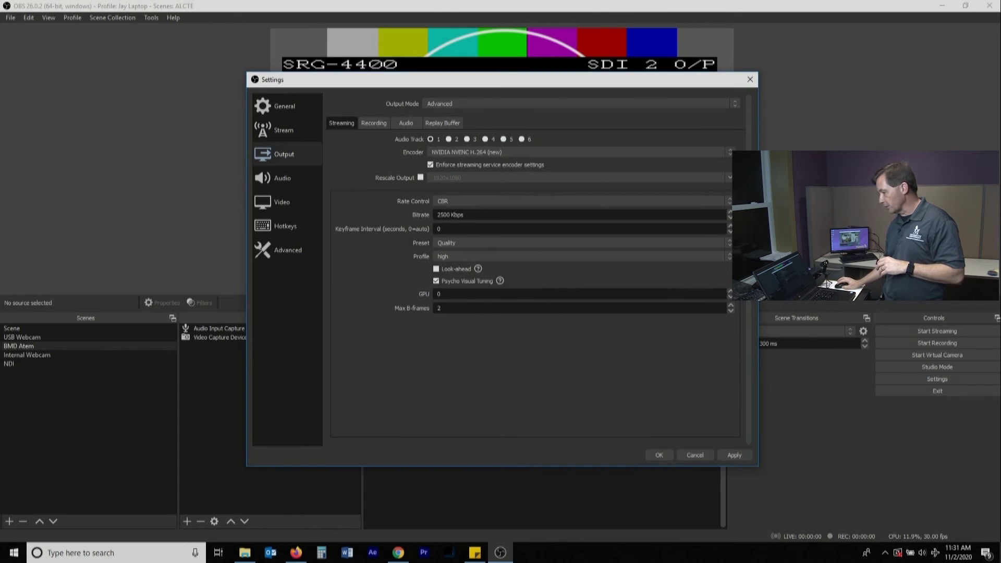
double_click(445, 214)
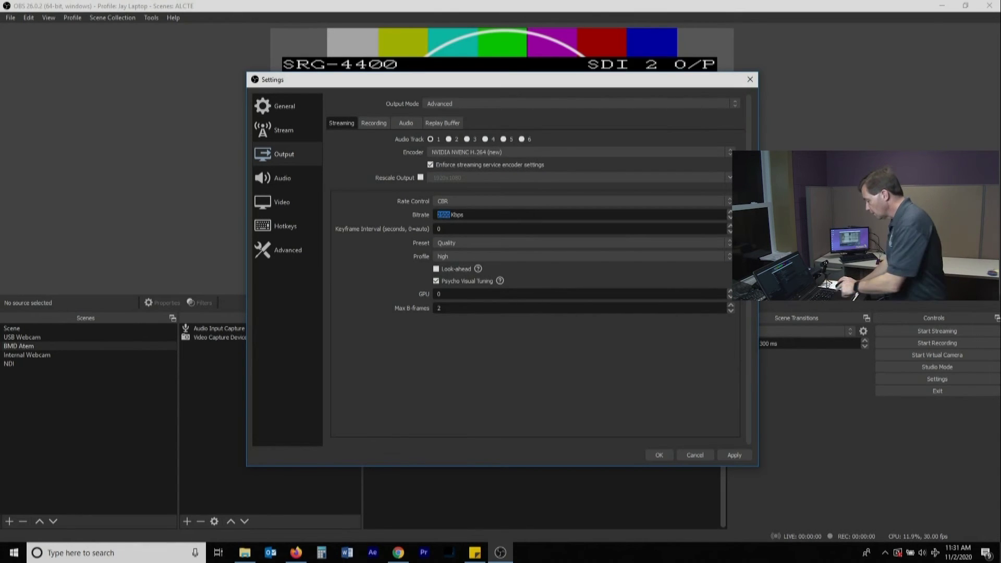
type("100")
type("0")
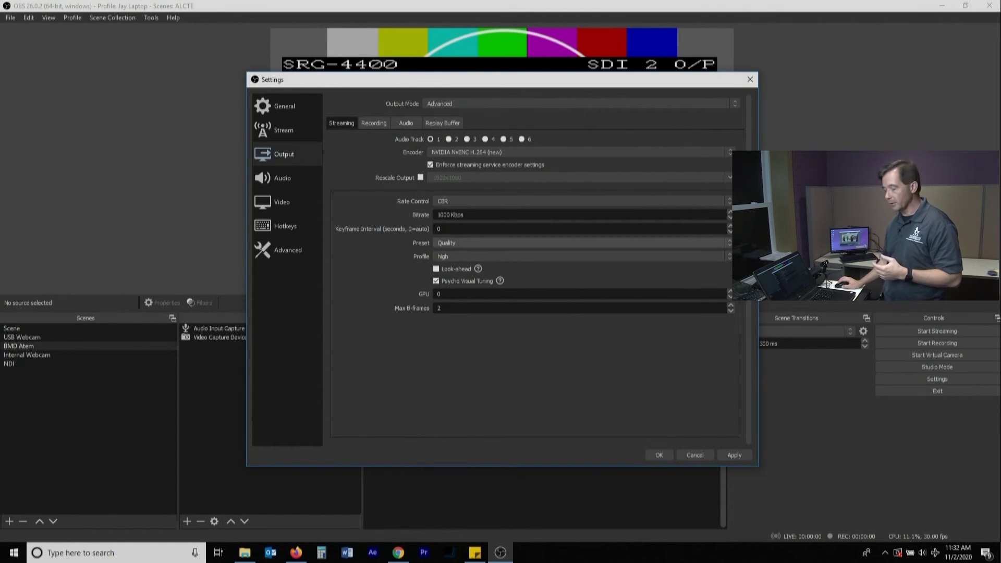
Step: Set the recording bitrate to 5000 Kbps in the advanced output settings
left_click(374, 123)
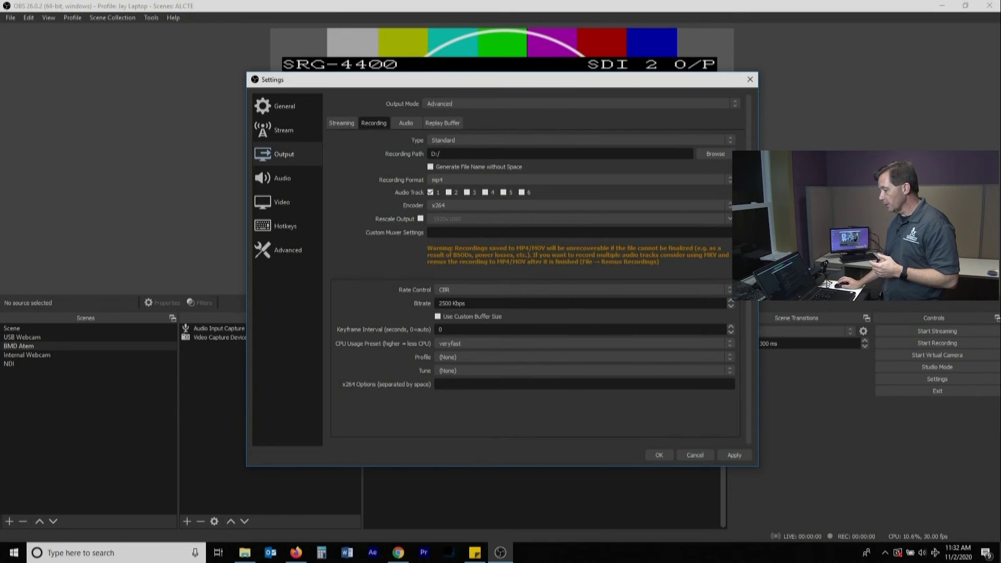
double_click(446, 304)
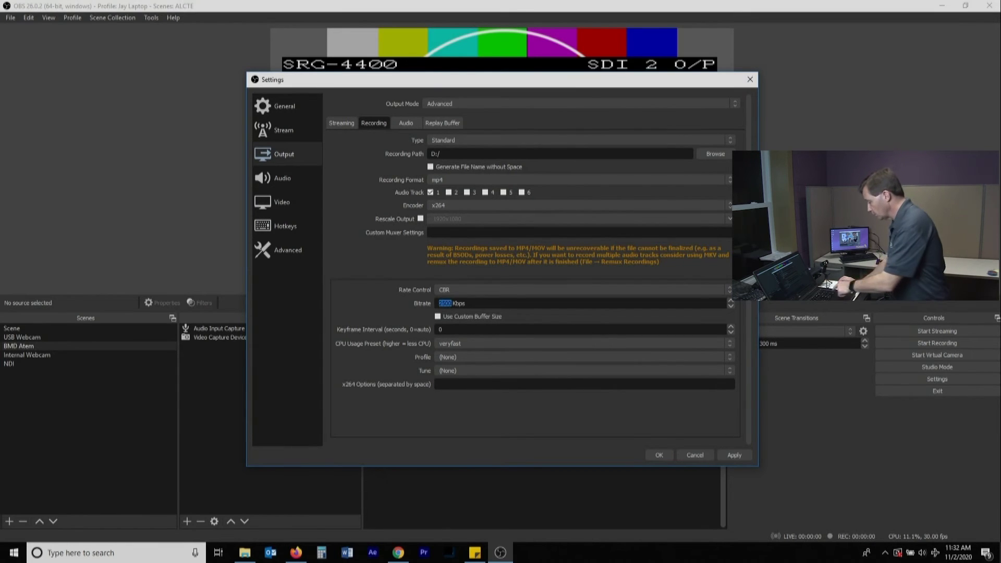
type("5000")
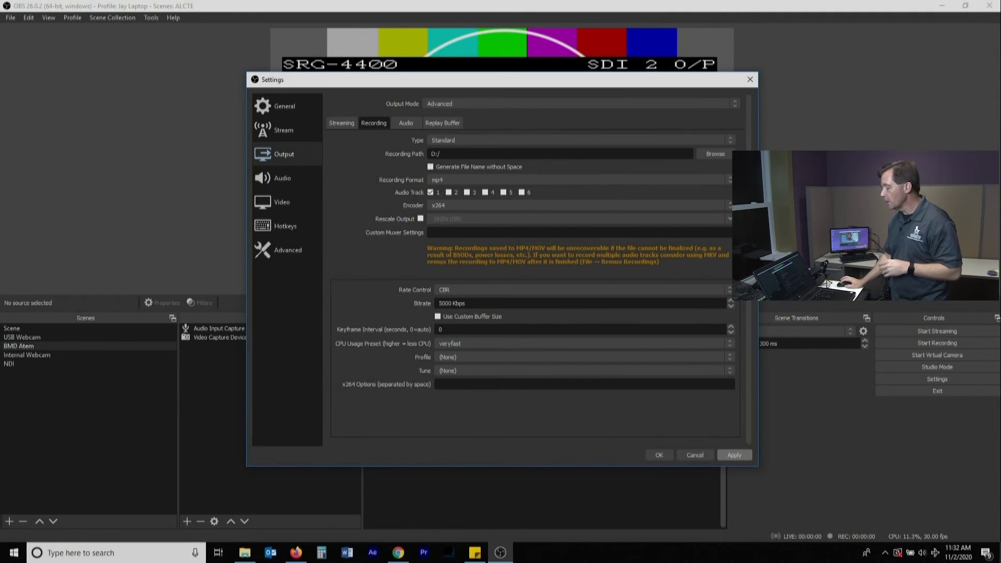
left_click(452, 303)
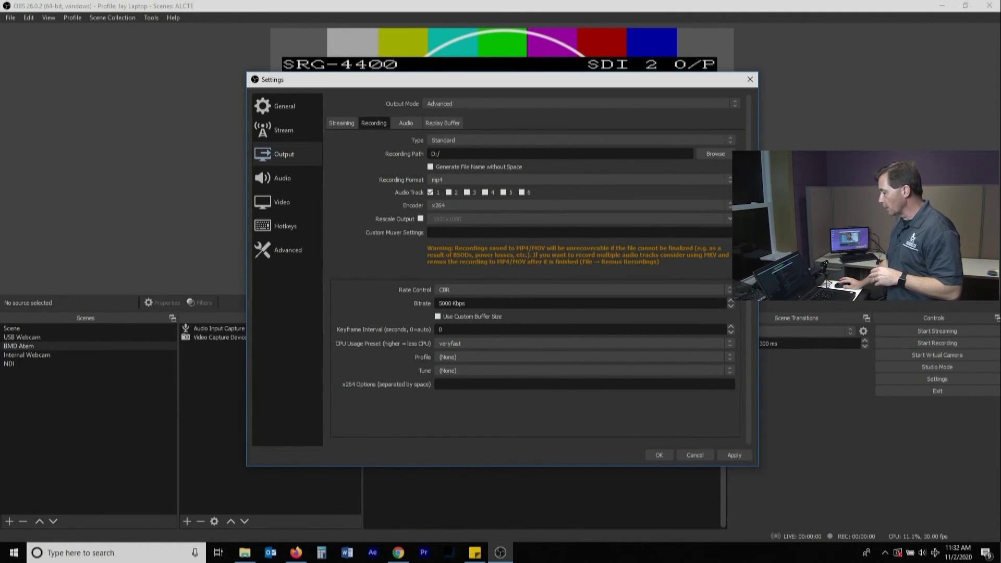
Step: Review the output audio track bitrates and set the audio monitoring device to Speakers / Headphones (Realtek Audio)
left_click(406, 123)
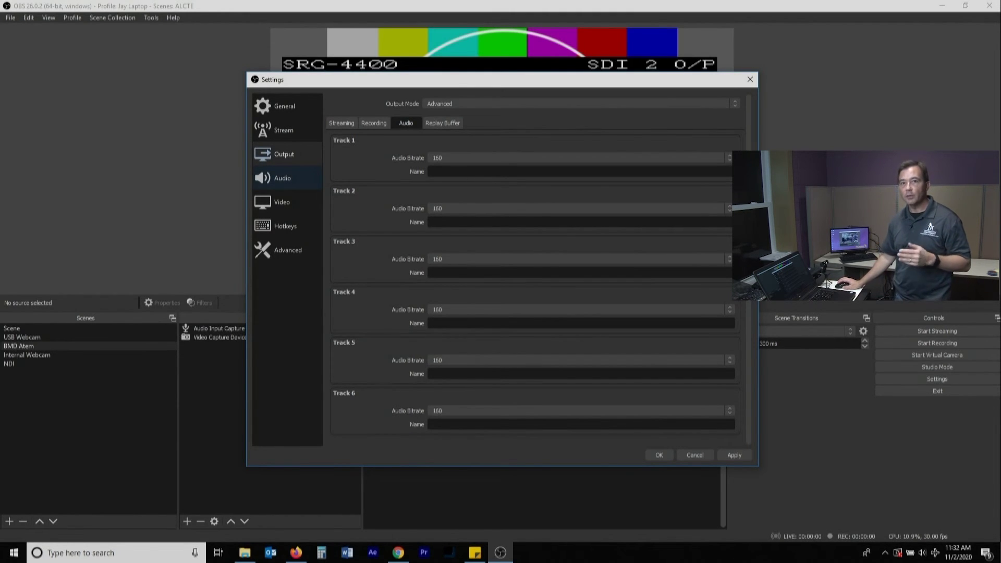
left_click(282, 178)
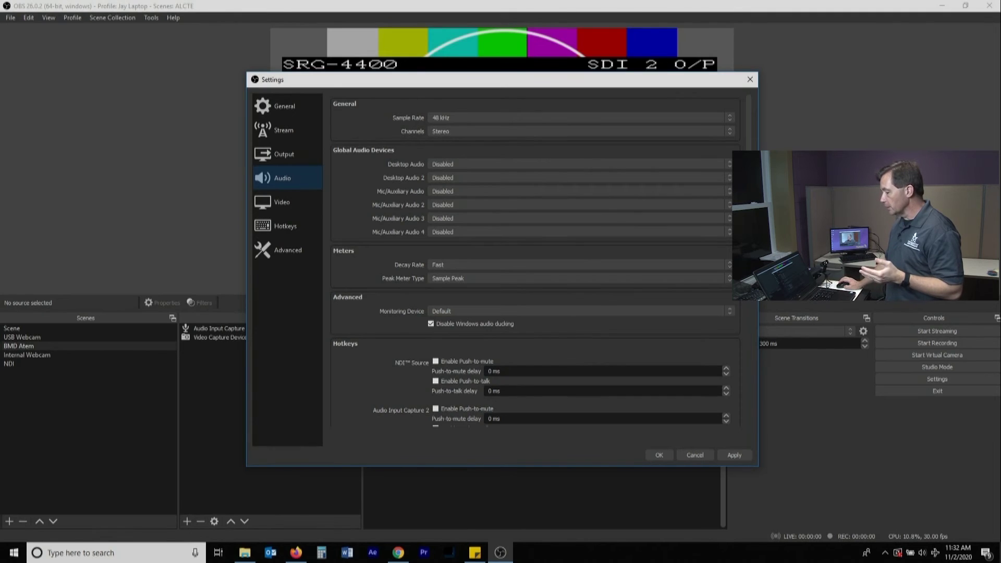
scroll(578, 311, "down", 1)
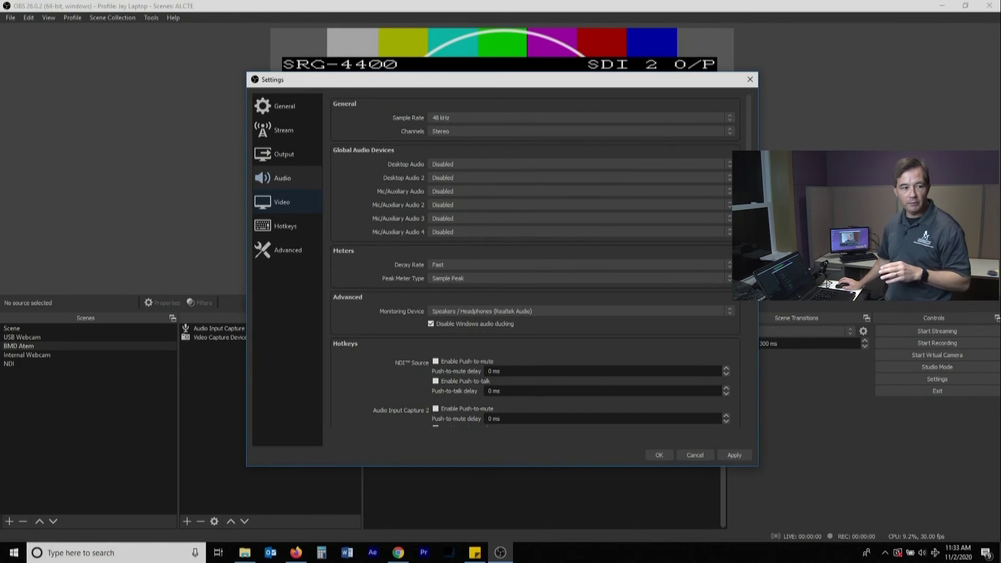
Step: Open the video settings, reposition the settings window over the preview, and set the output (scaled) resolution to 1920x1080
left_click(282, 201)
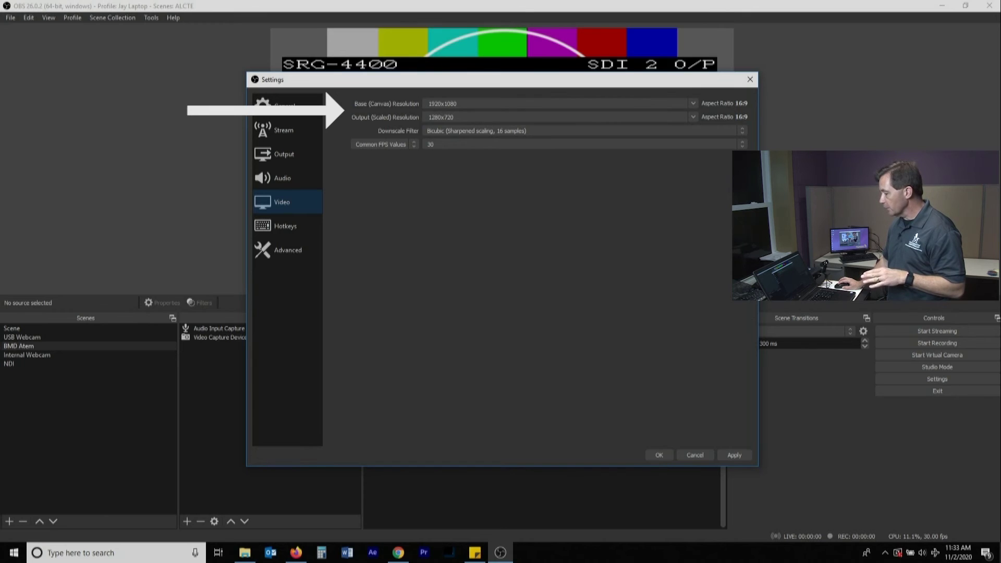
left_click_drag(469, 79, 466, 169)
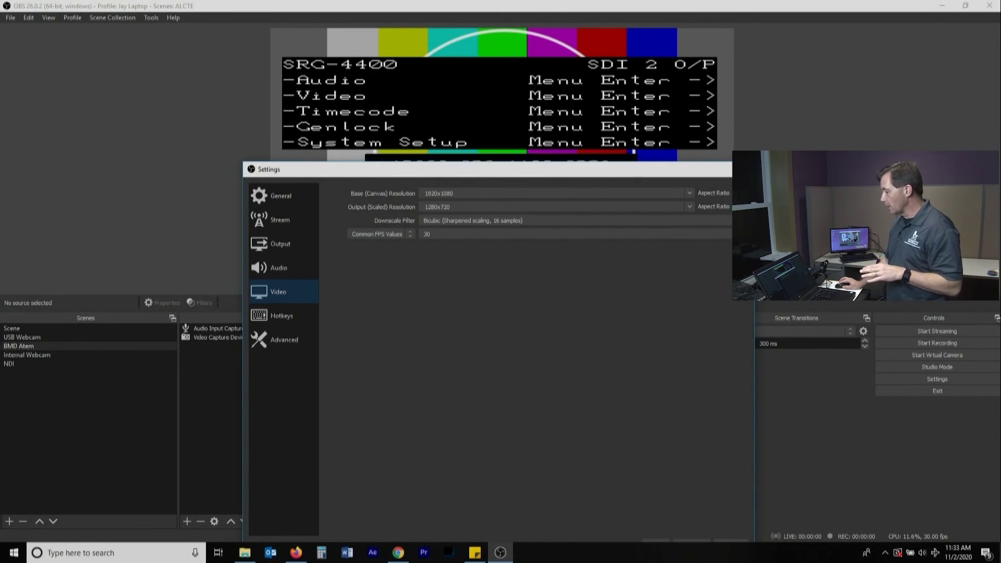
left_click_drag(465, 169, 434, 101)
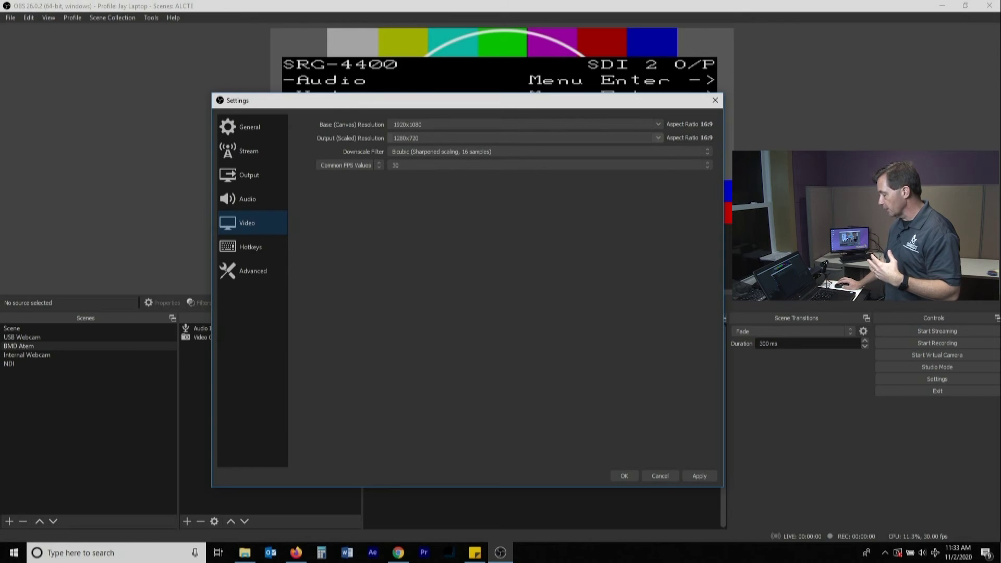
left_click(658, 138)
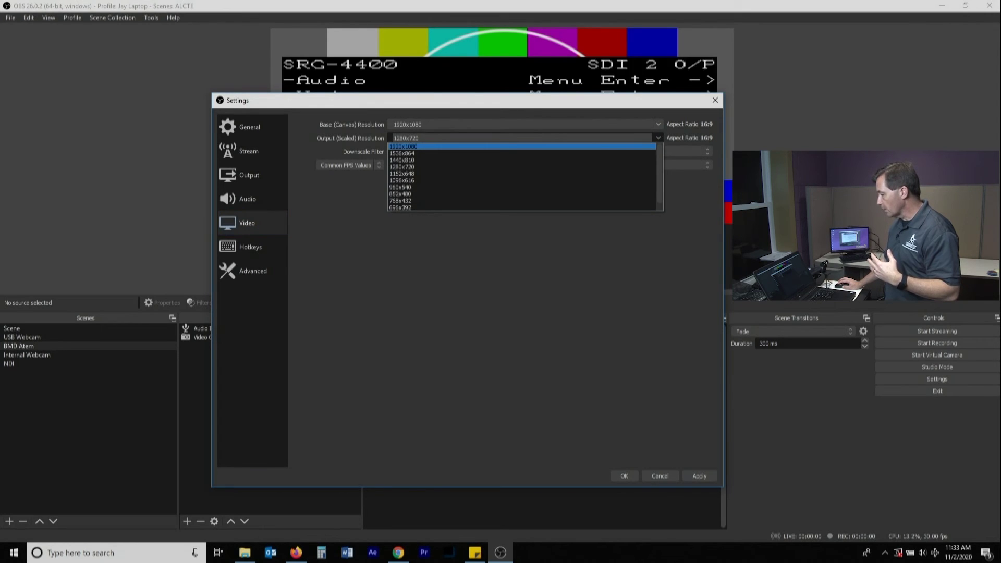
key("Return")
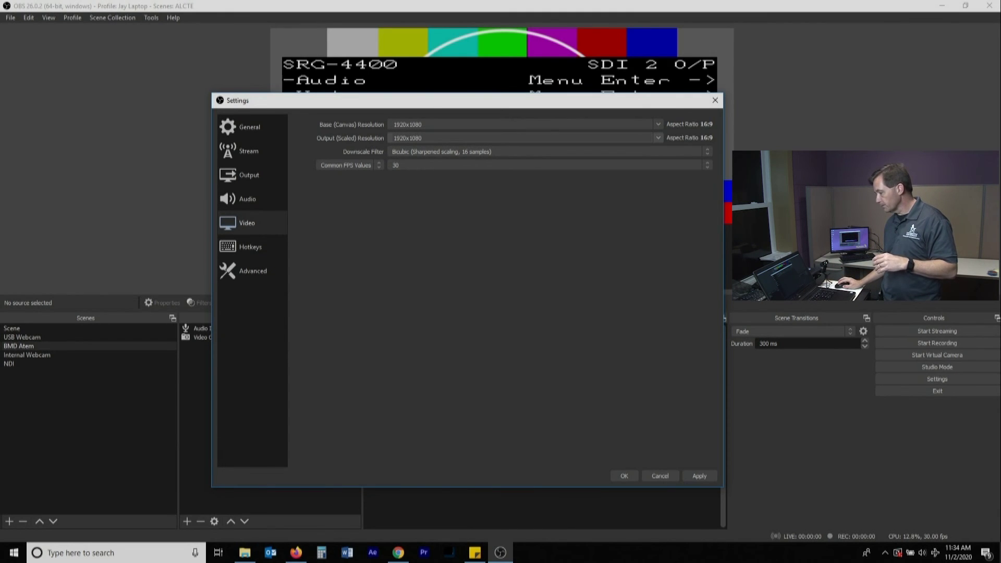
Step: Try an output (scaled) resolution of 1280x720 and return it to 1920x1080
key("alt+Down")
key("Down")
key("Down")
key("Down")
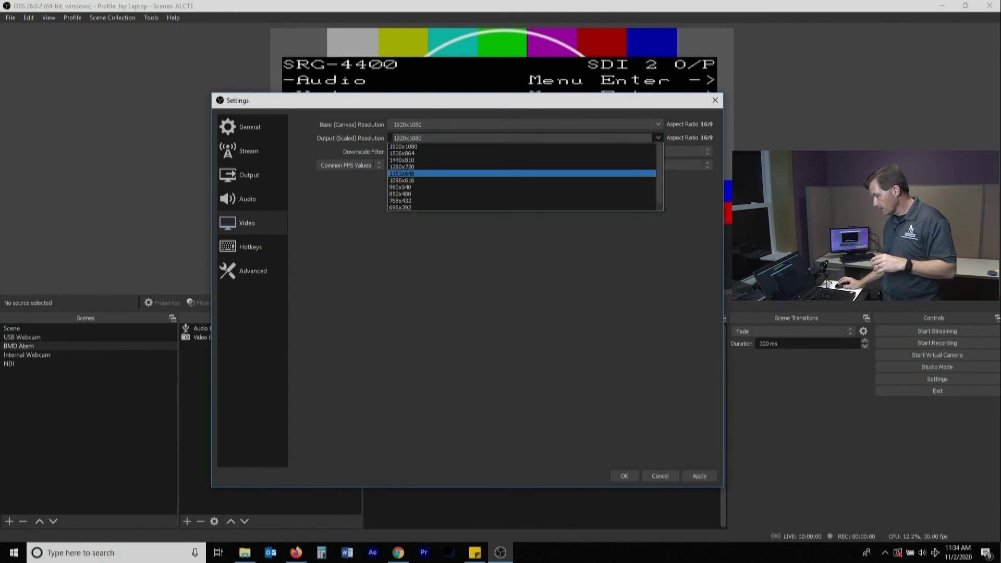
key("Return")
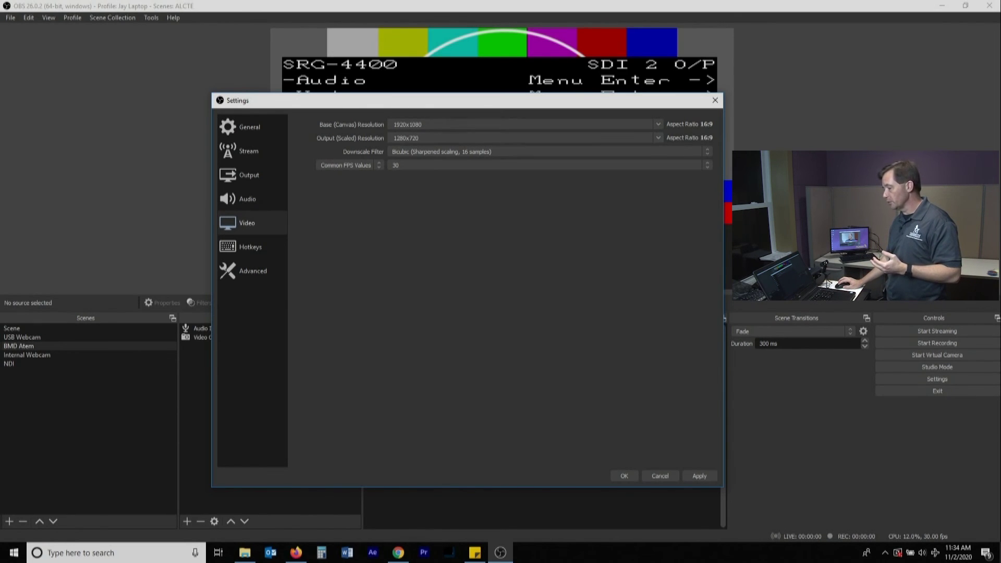
left_click(522, 138)
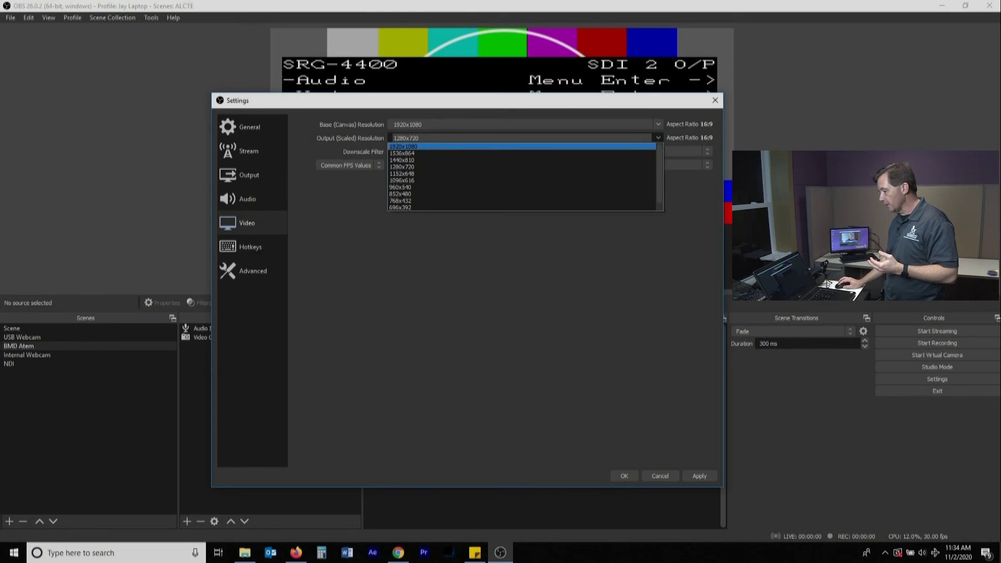
left_click(522, 146)
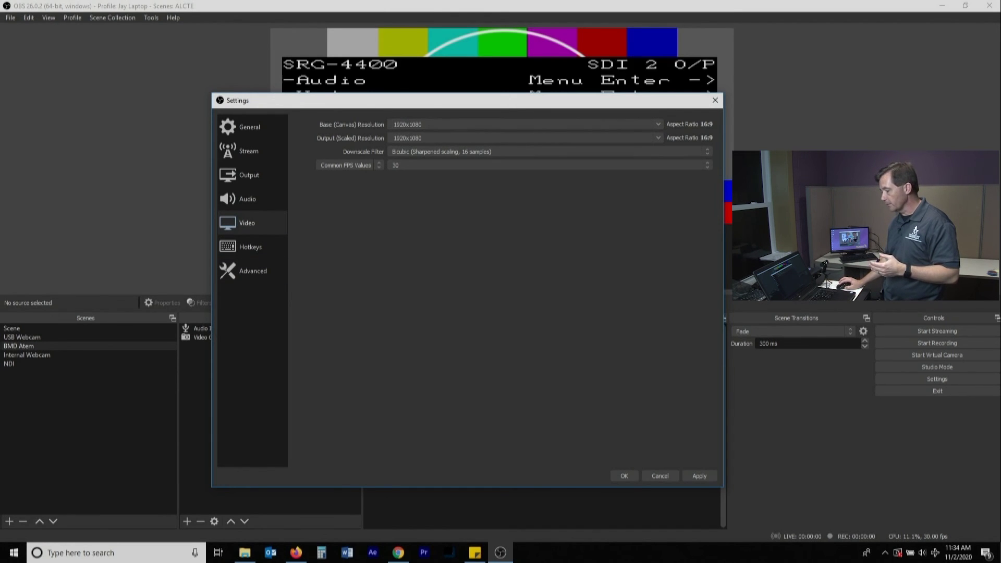
Step: Open the hotkey settings and examine the actions that can be assigned, including streaming, recording, scene switching and source controls
left_click(250, 247)
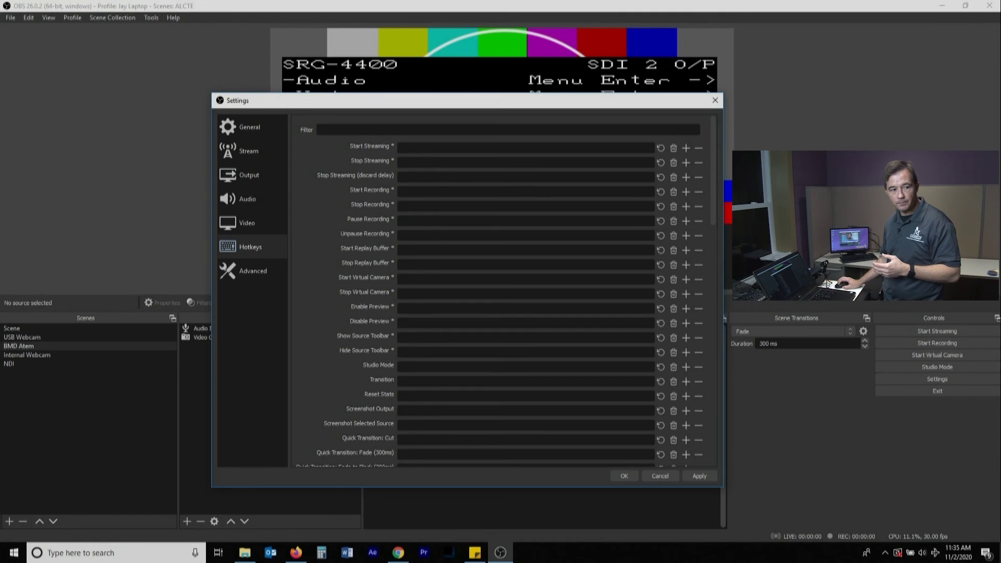
scroll(503, 291, "down", 5)
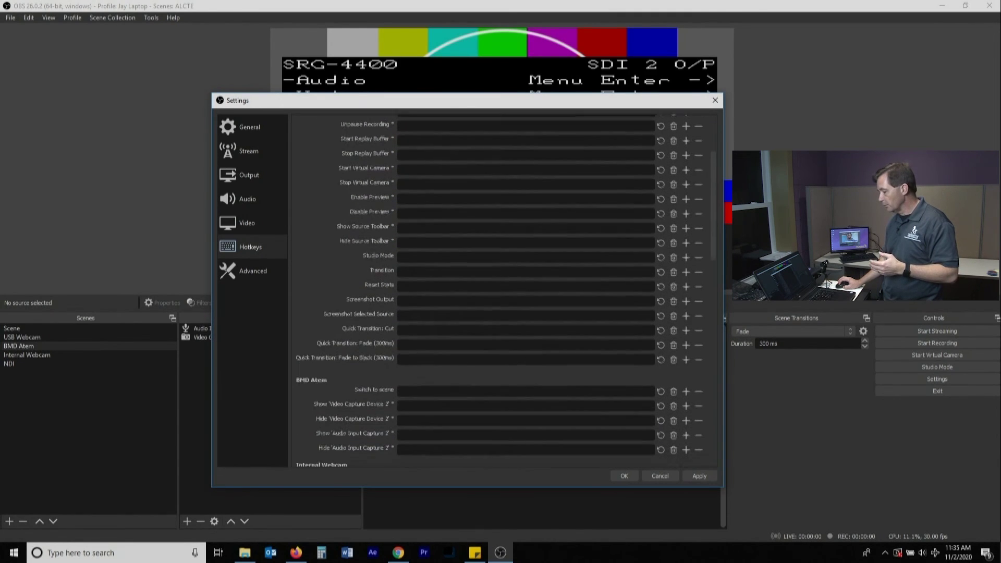
scroll(503, 290, "down", 6)
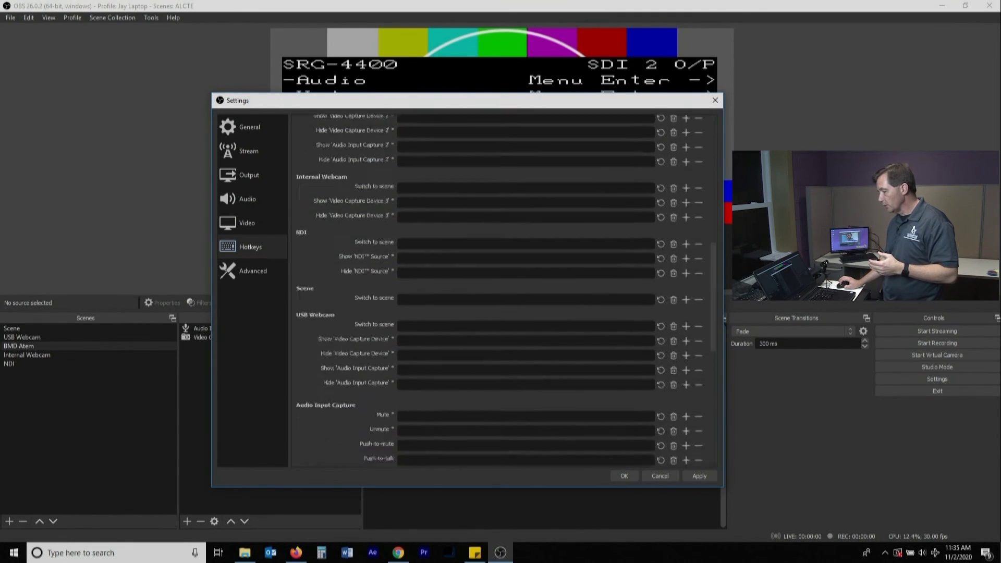
scroll(503, 291, "down", 5)
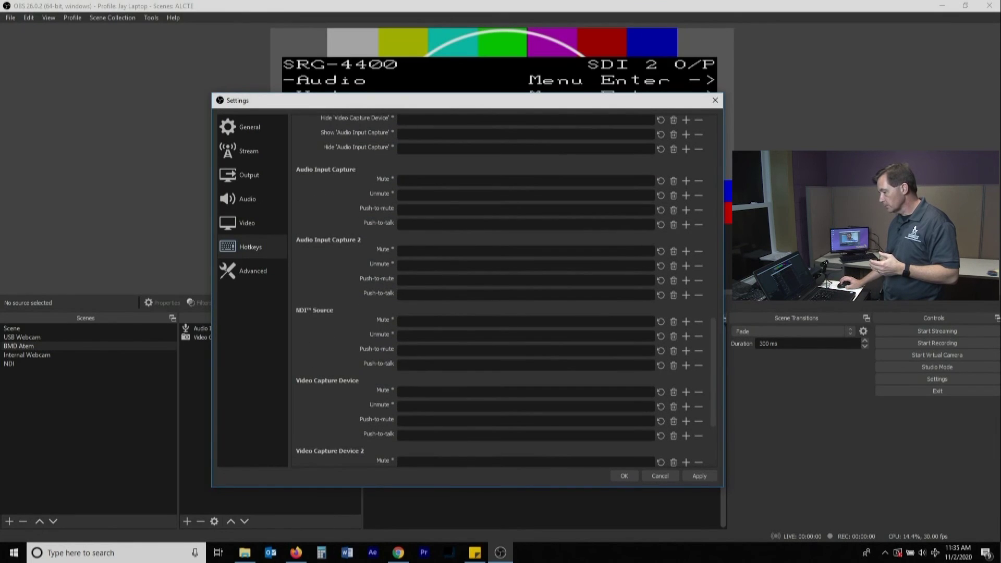
scroll(503, 291, "down", 2)
scroll(504, 291, "up", 8)
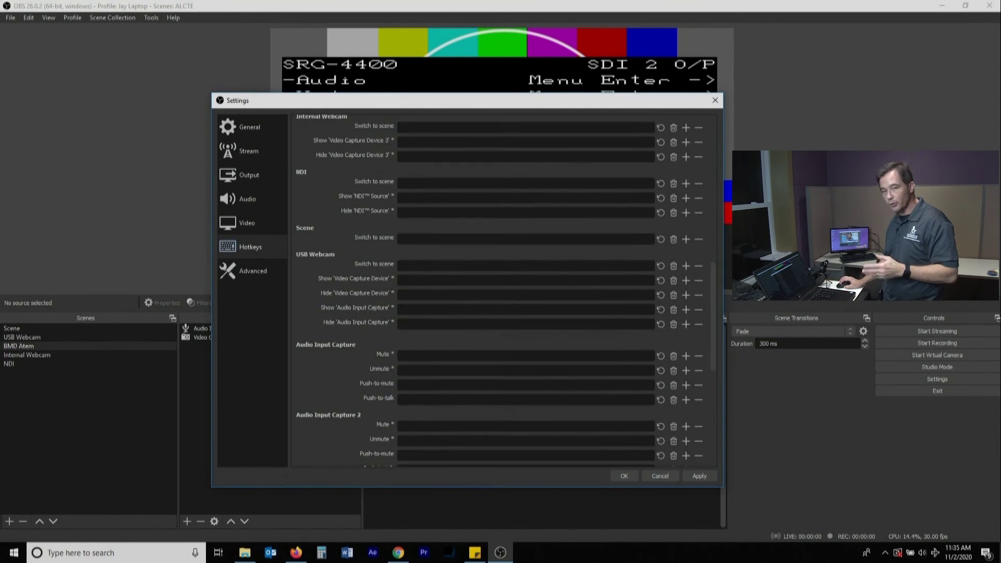
scroll(503, 291, "up", 2)
scroll(503, 291, "up", 3)
scroll(503, 290, "up", 1)
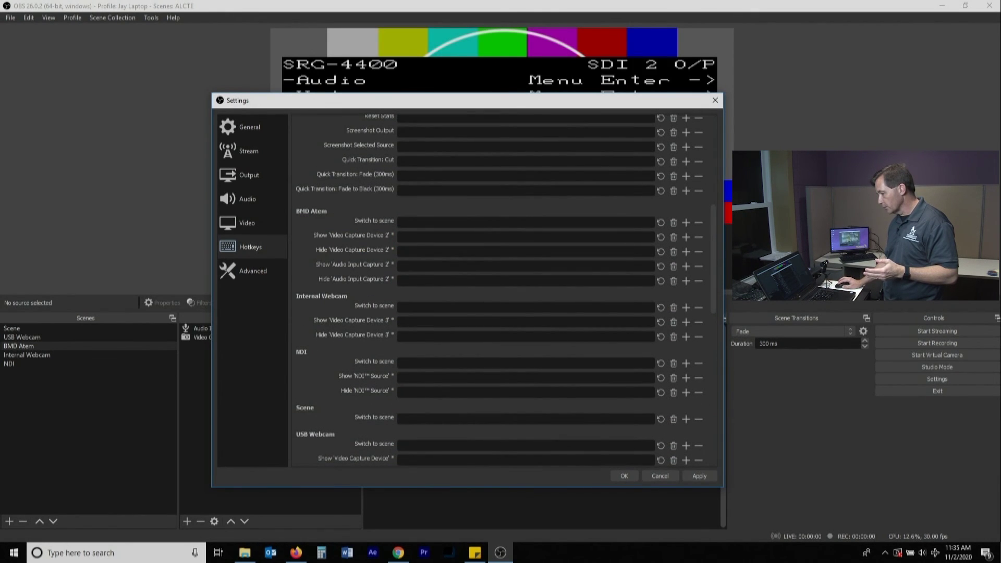
scroll(503, 289, "up", 5)
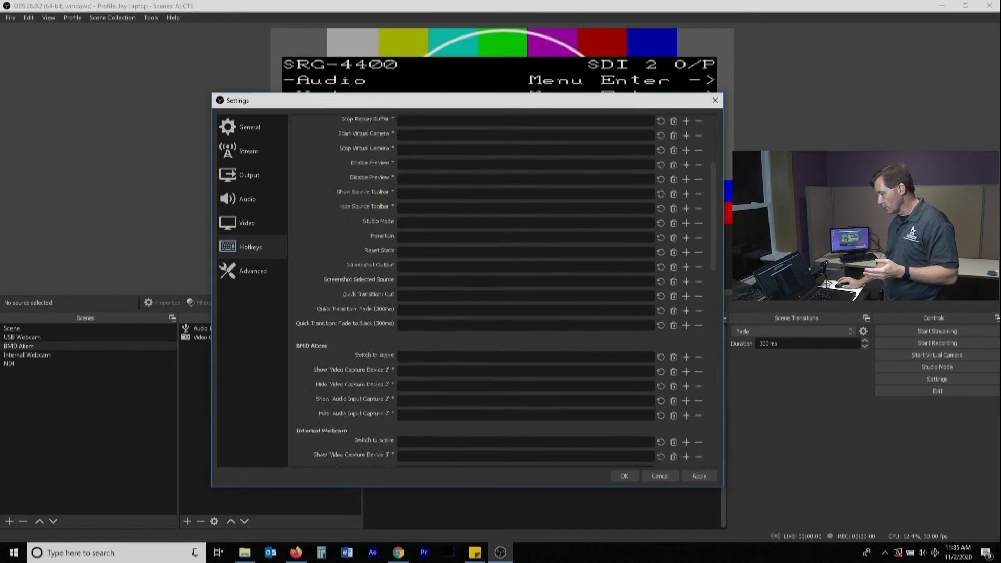
scroll(503, 290, "up", 3)
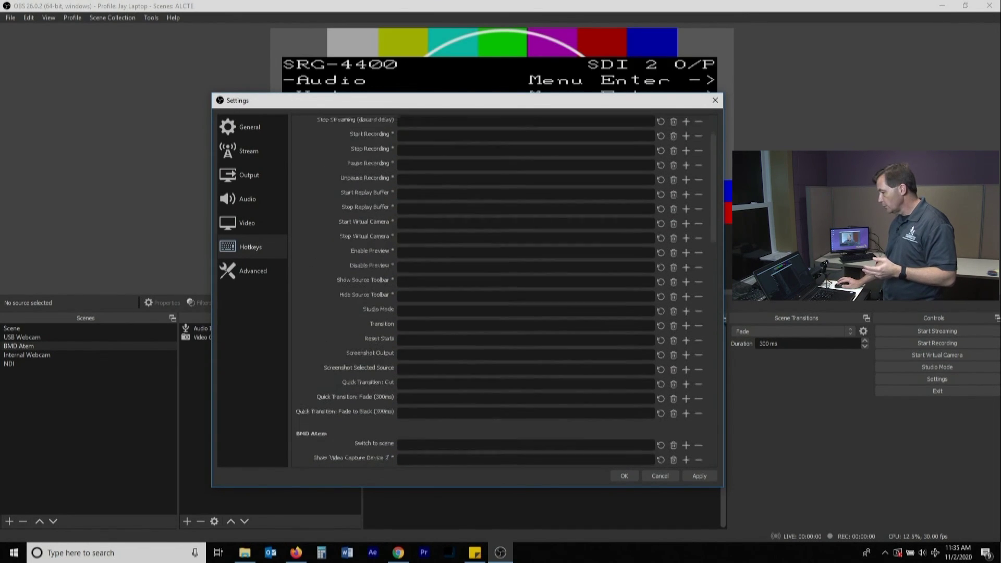
Step: Assign the S key as the Start Streaming hotkey and add a second, empty binding for it
scroll(503, 289, "up", 1)
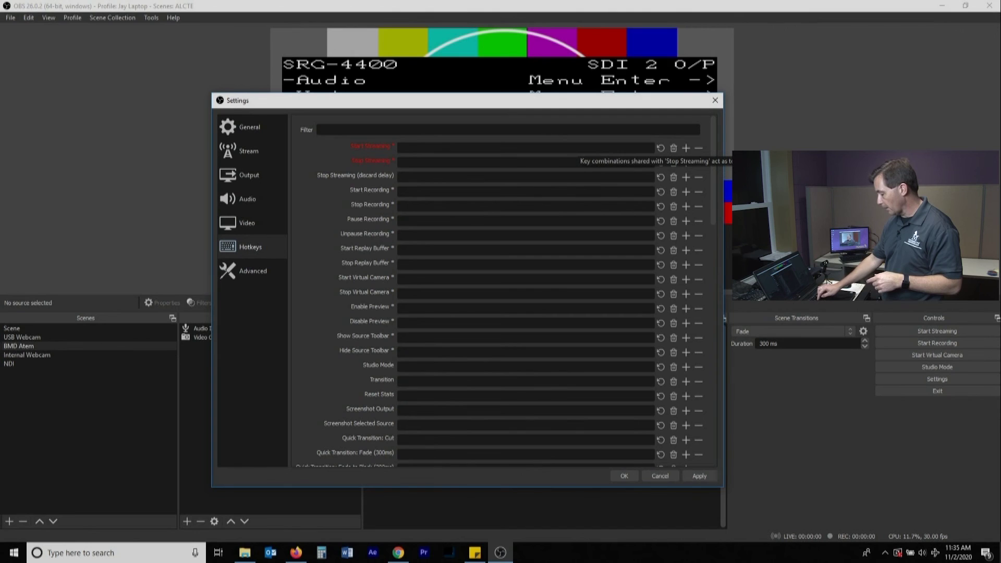
left_click(579, 148)
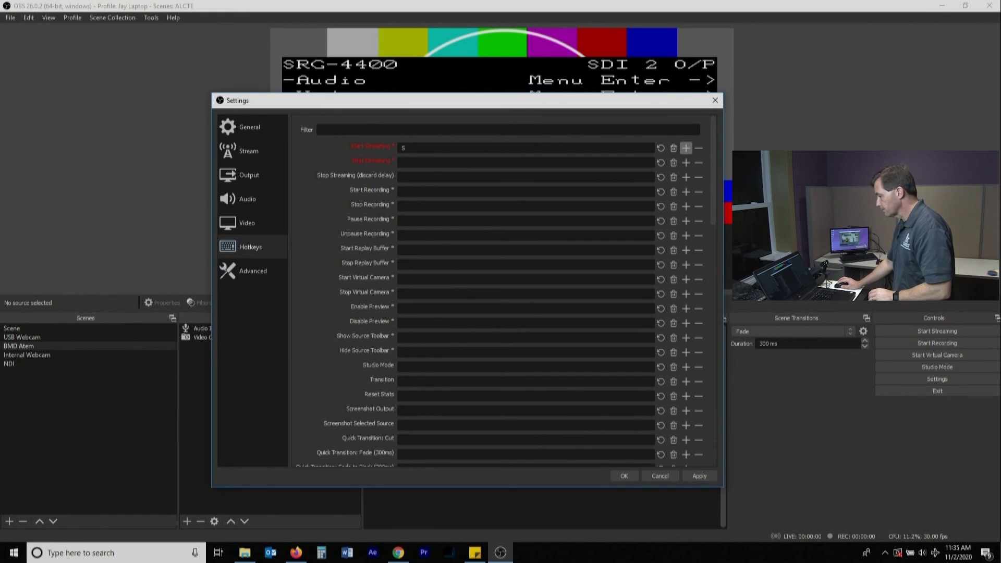
left_click(686, 148)
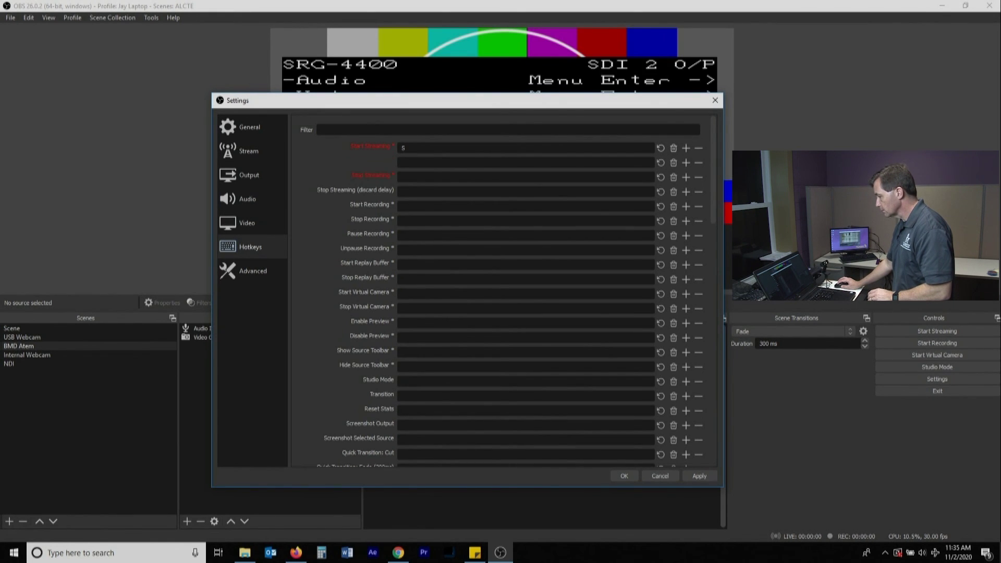
Step: Examine the remaining hotkeys, from quick transitions and scene switching to the mute and push-to-talk entries of each source
scroll(522, 287, "down", 2)
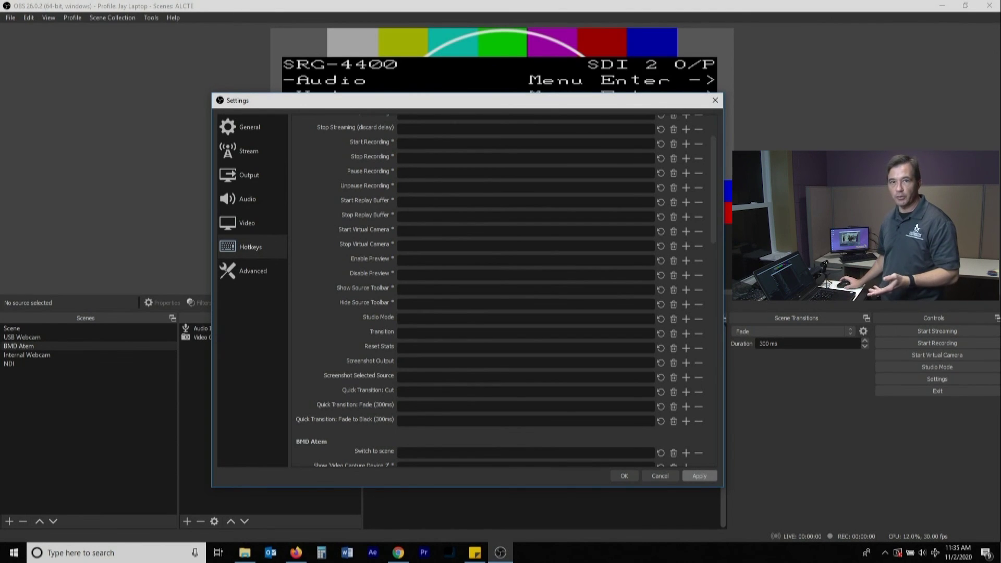
scroll(521, 287, "up", 4)
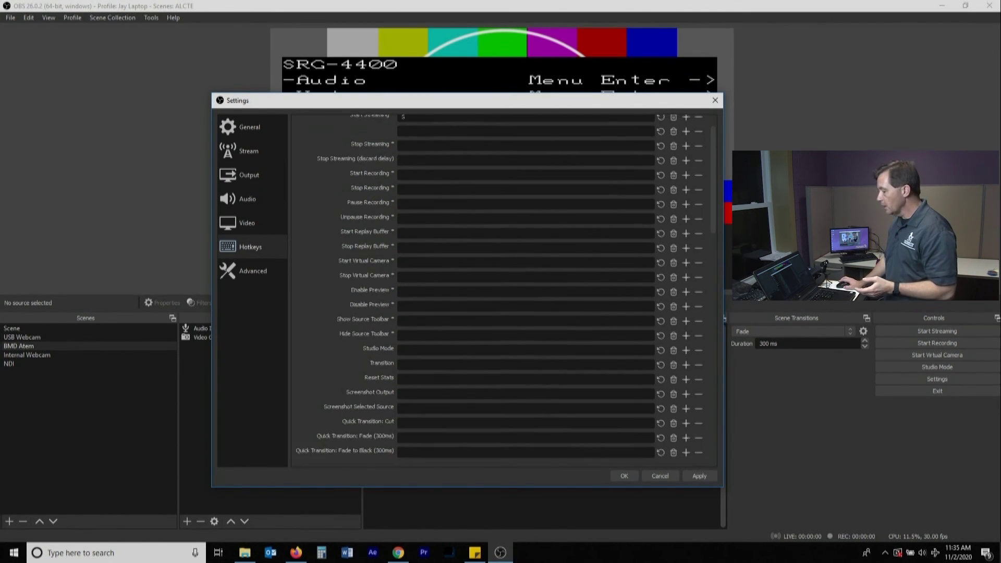
scroll(521, 287, "down", 2)
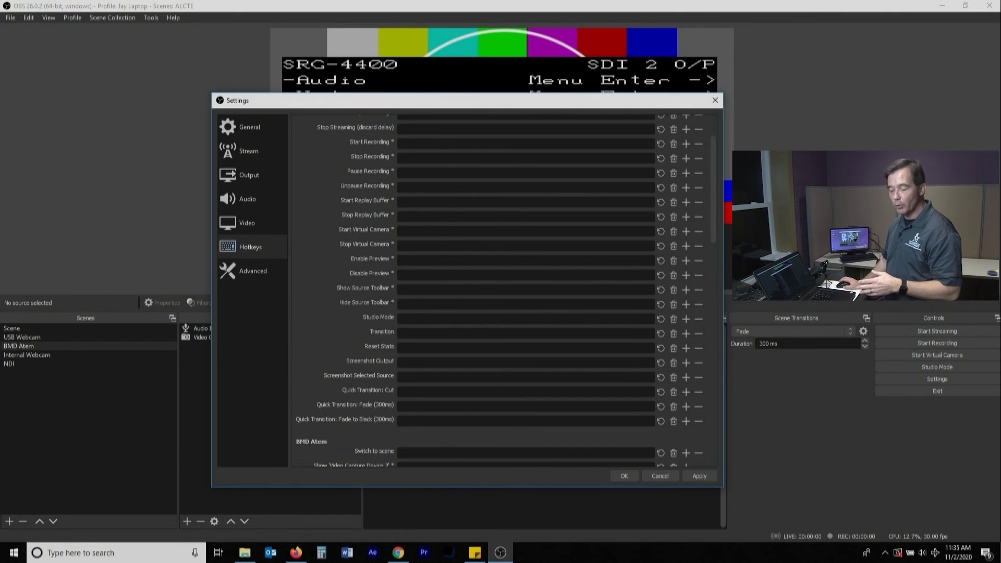
scroll(521, 287, "down", 3)
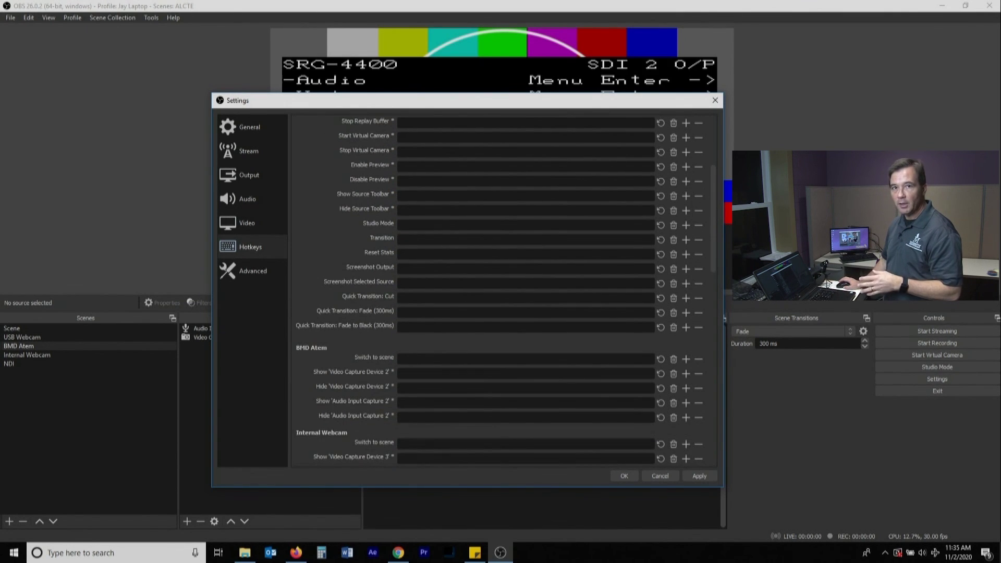
scroll(522, 287, "down", 1)
scroll(522, 287, "down", 1)
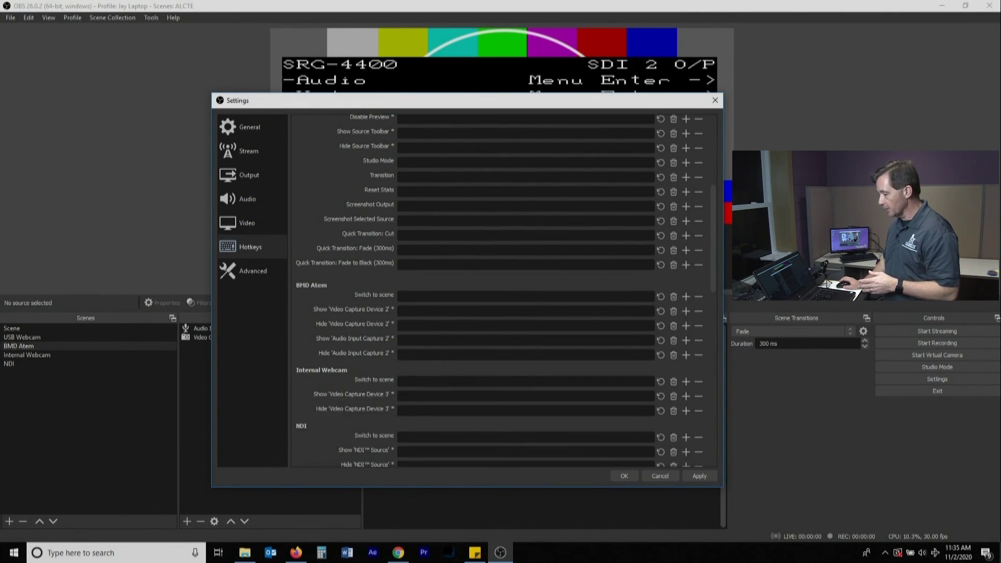
scroll(521, 287, "down", 1)
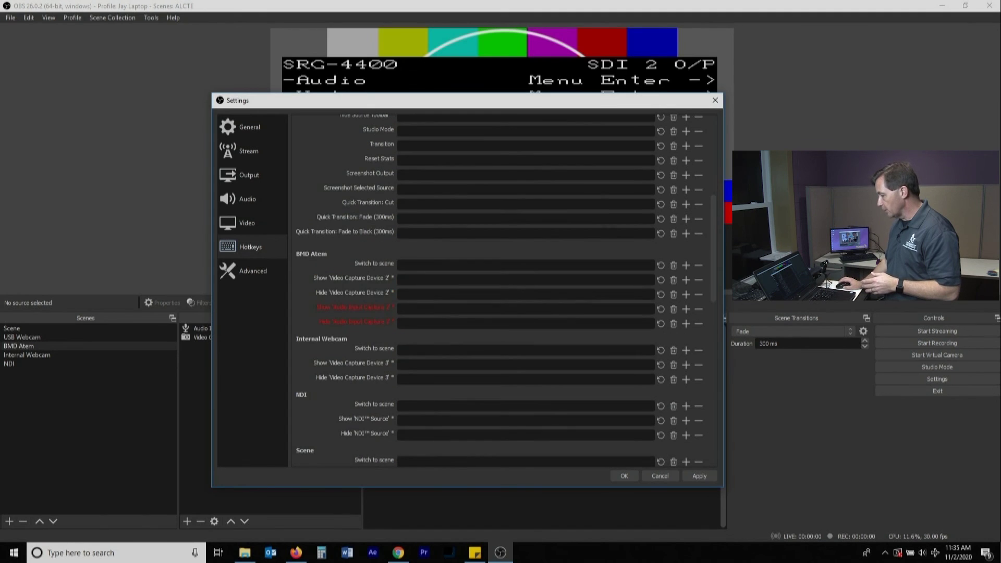
scroll(521, 287, "down", 2)
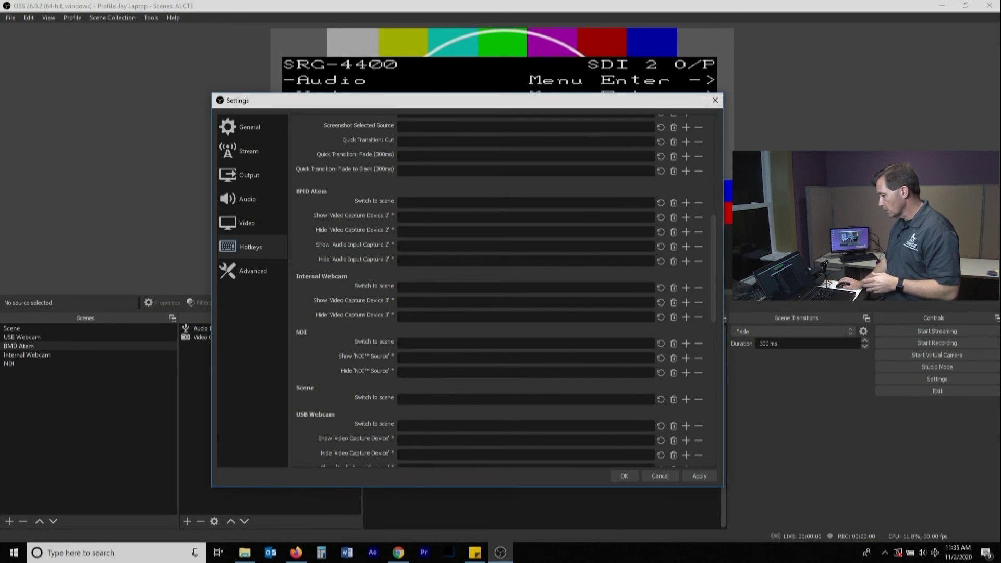
scroll(506, 292, "down", 1)
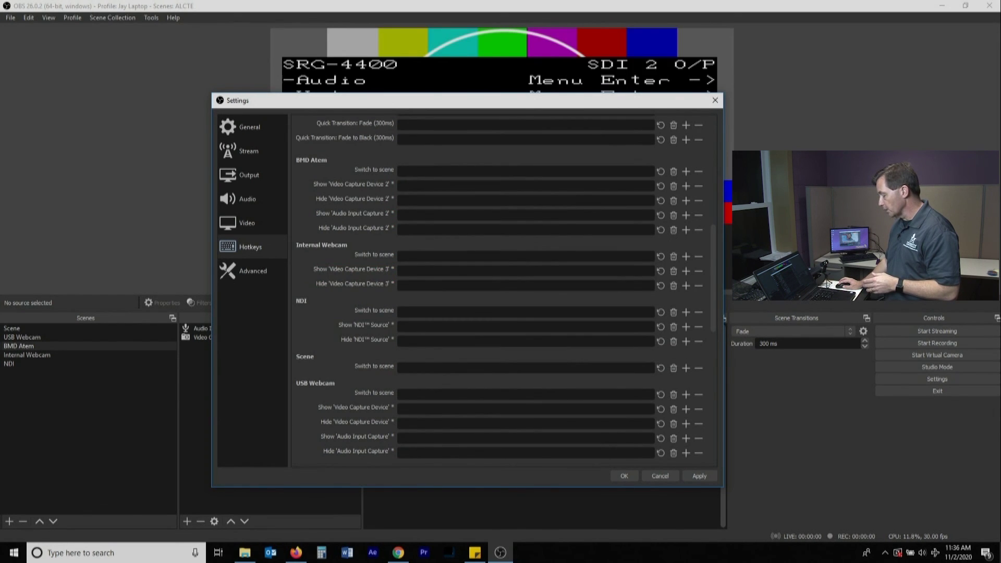
scroll(504, 292, "down", 2)
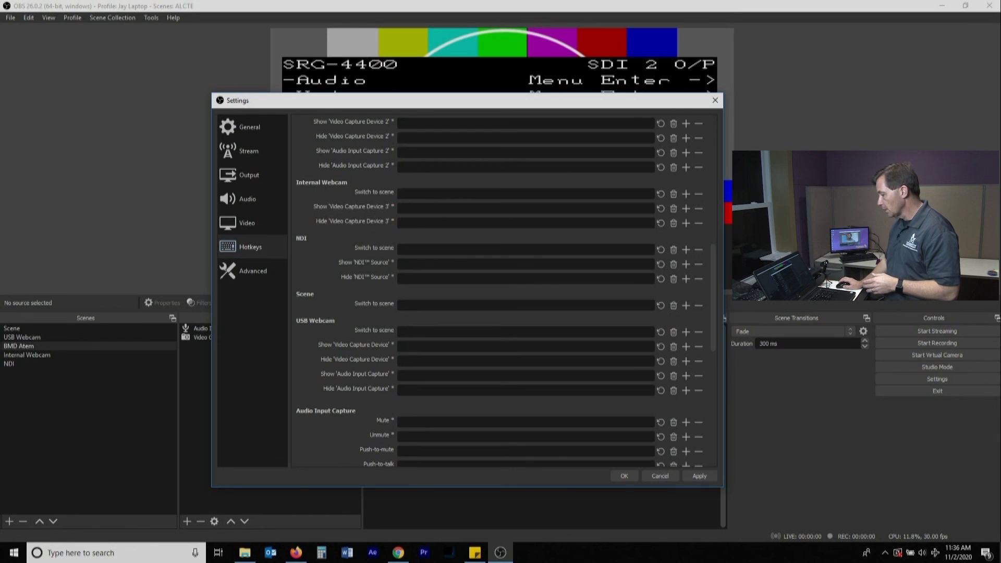
scroll(503, 292, "down", 9)
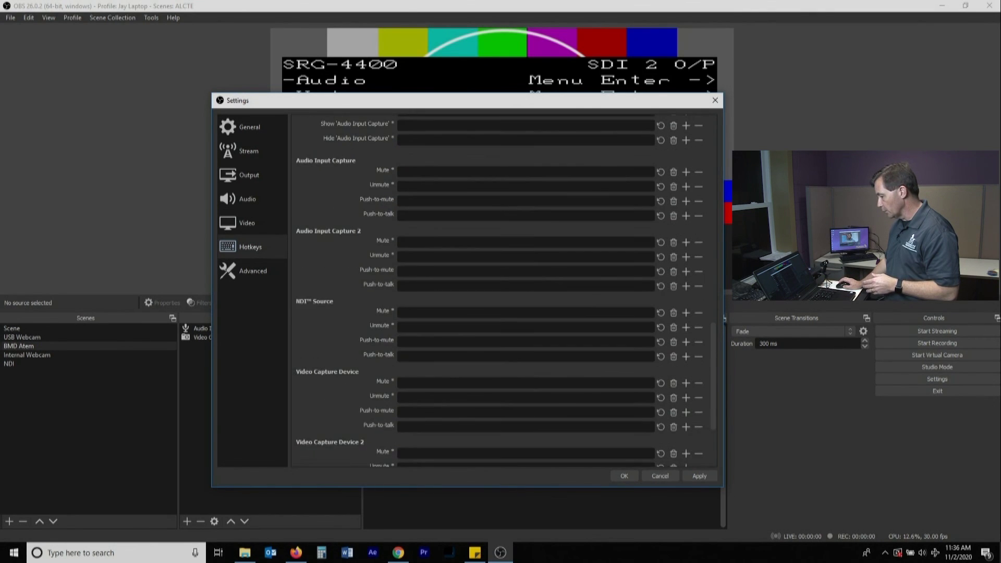
scroll(504, 292, "down", 3)
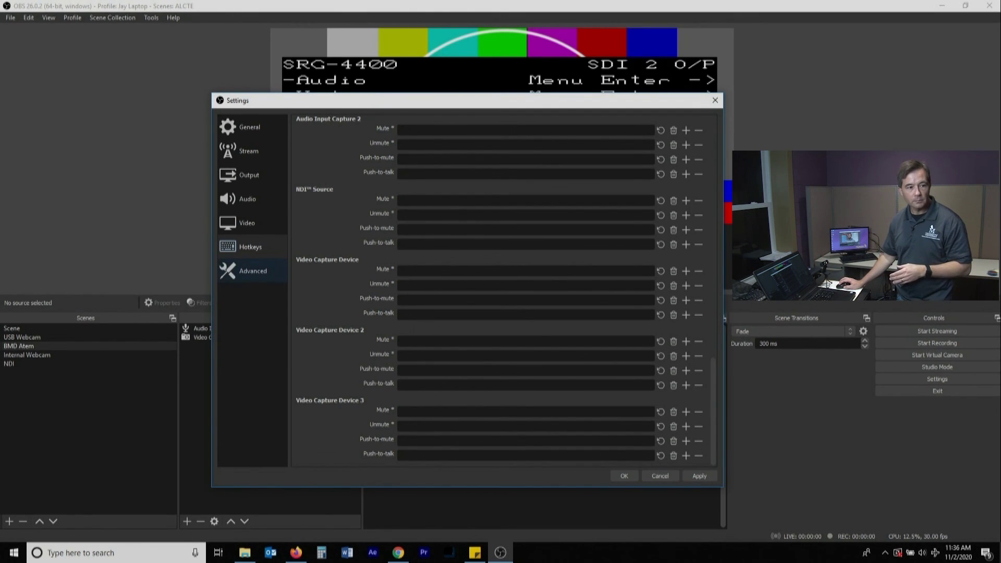
Step: Review the advanced settings, including recording file names, stream delay, automatic reconnect, network and hotkey focus behavior
left_click(253, 271)
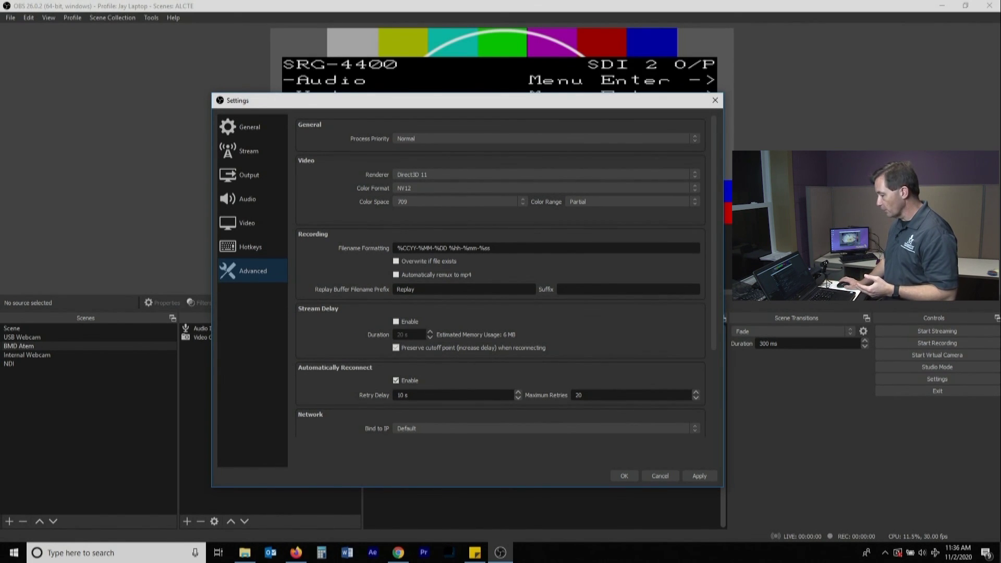
scroll(501, 277, "down", 1)
scroll(500, 276, "down", 3)
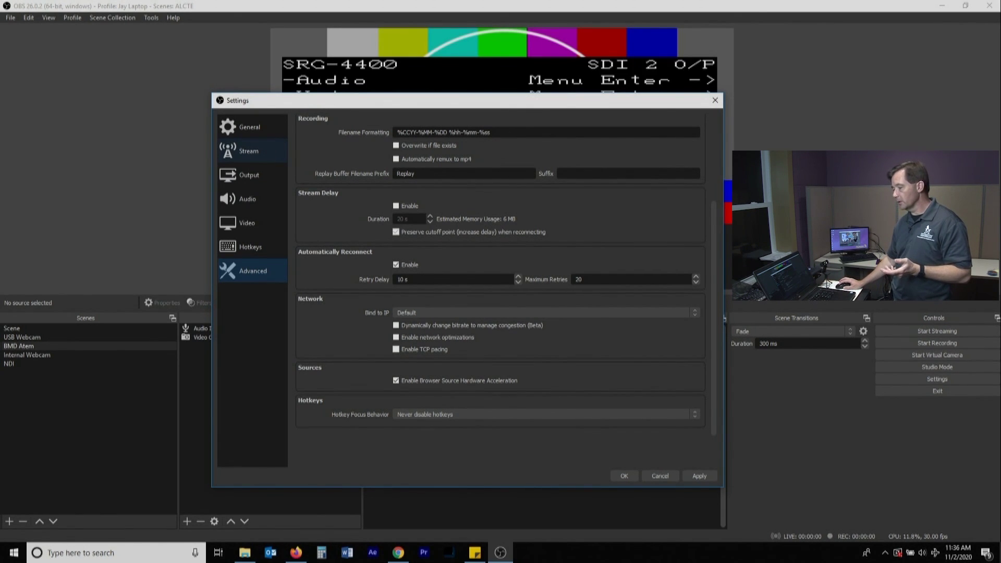
Step: Switch the streaming service from Facebook Live to YouTube / YouTube Gaming in the stream settings
left_click(249, 151)
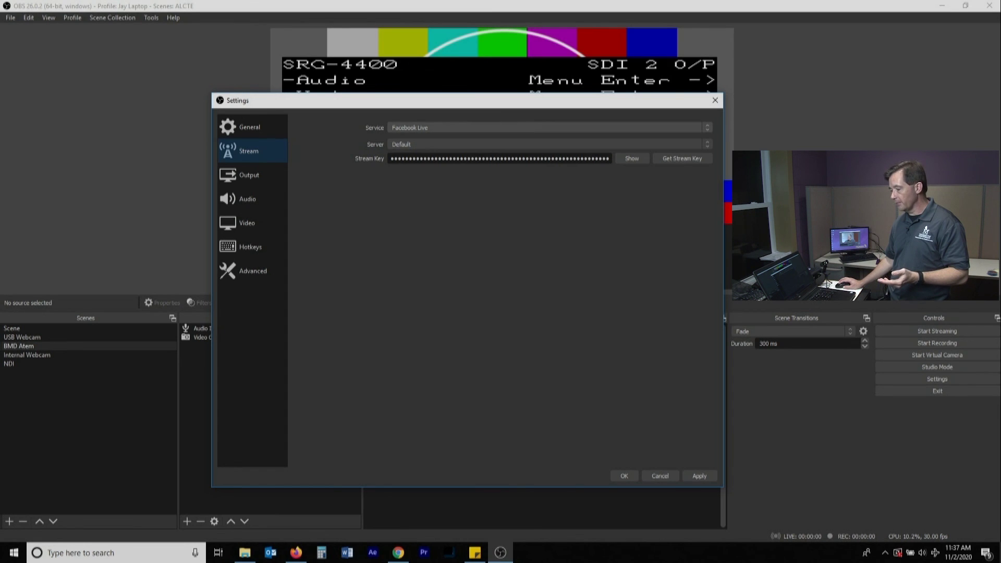
left_click(547, 128)
left_click(427, 149)
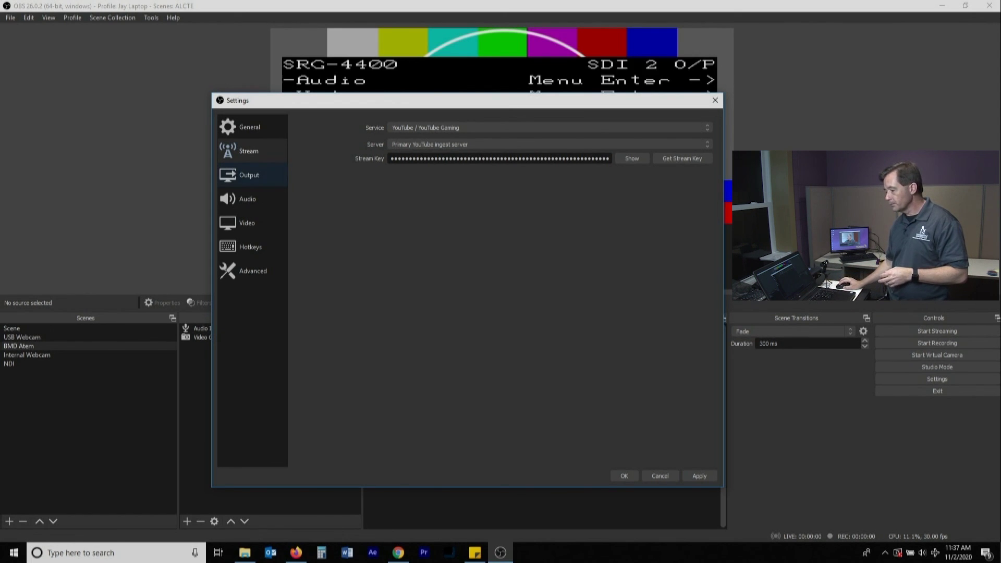
Step: Check the advanced streaming output settings and change the output mode to Simple
left_click(249, 174)
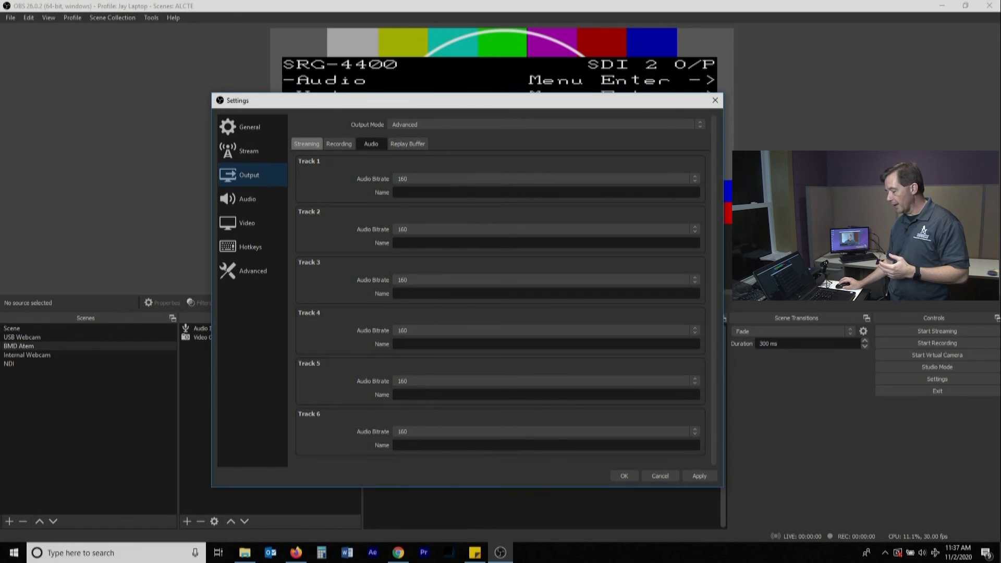
left_click(307, 144)
left_click(412, 125)
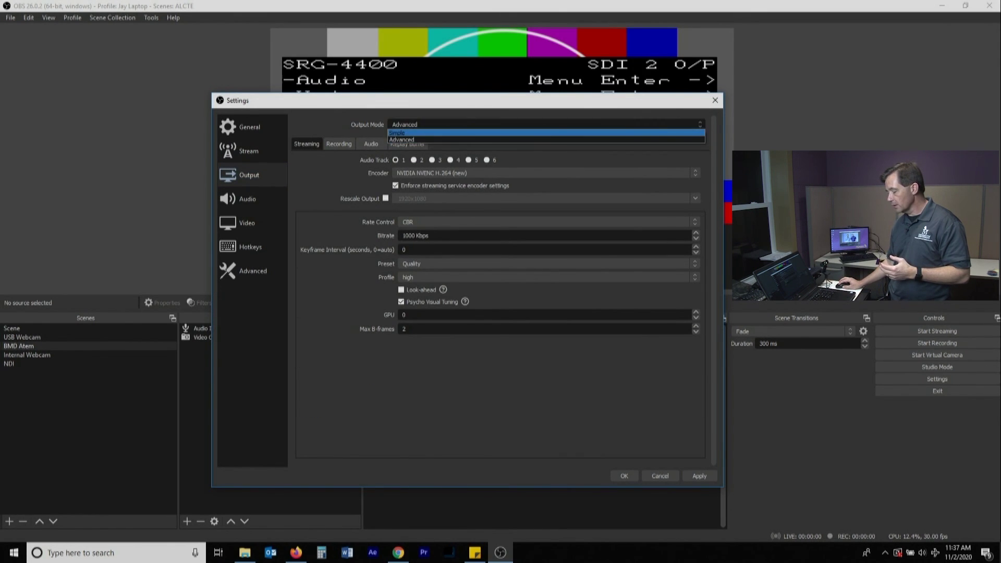
left_click(409, 133)
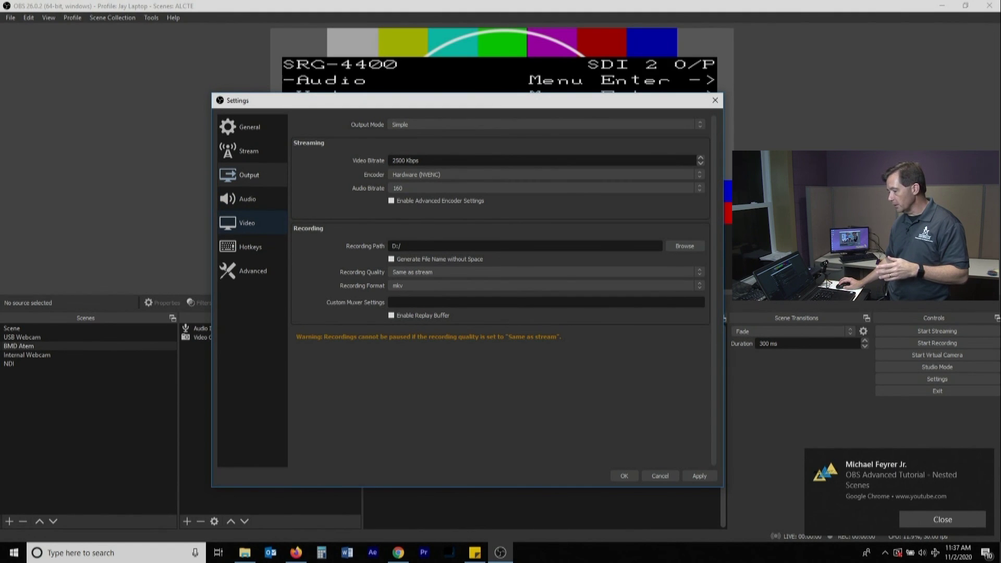
Step: Check the video resolution and frame rate settings and apply all pending settings changes
left_click(247, 223)
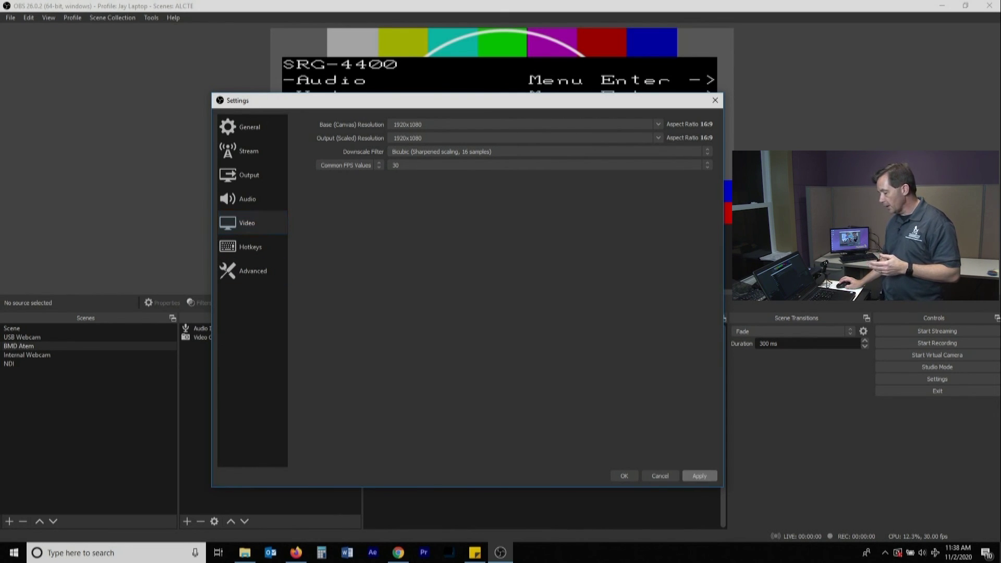
left_click(699, 476)
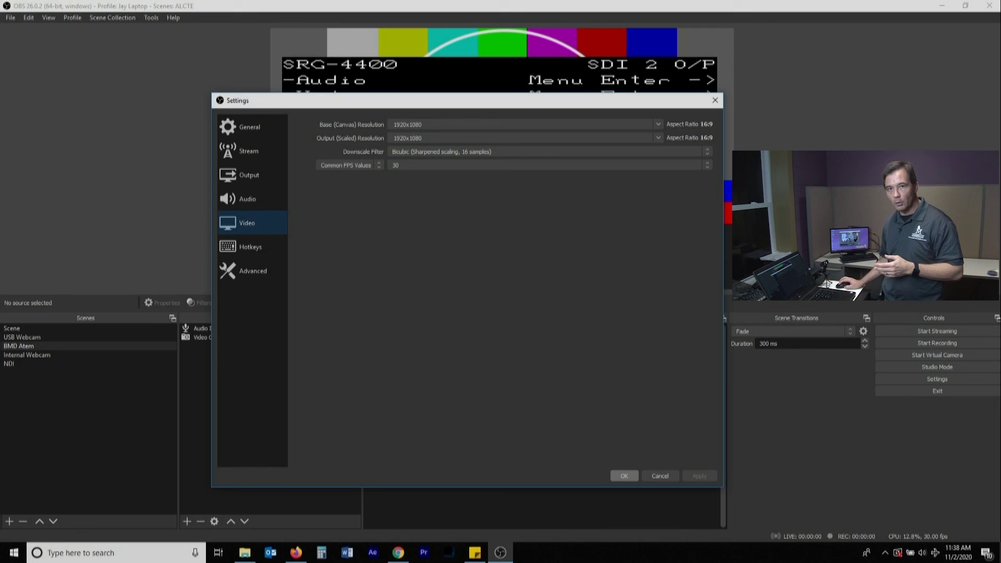